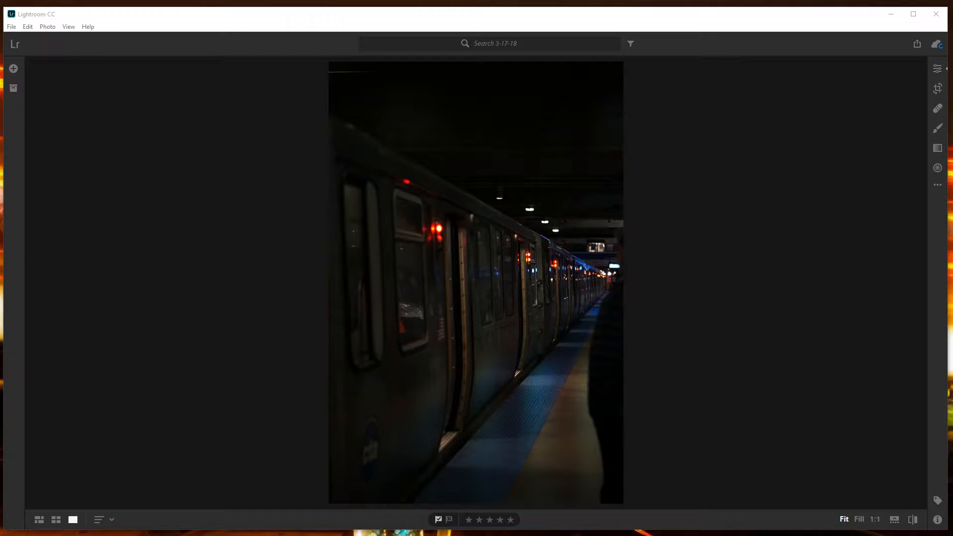
Open the photo's edit settings and collapse the Color, Effects, Detail, Optics and Geometry sections, leaving Light expanded.
{"action": "left_click", "coordinate": [933, 73]}
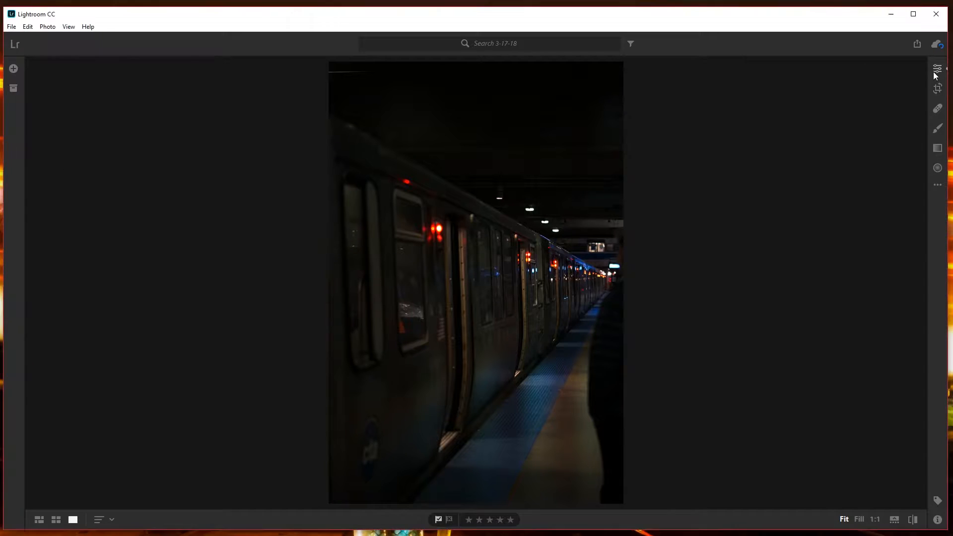
{"action": "left_click", "coordinate": [933, 74]}
{"action": "scroll", "coordinate": [840, 146], "scroll_direction": "up", "scroll_amount": 10}
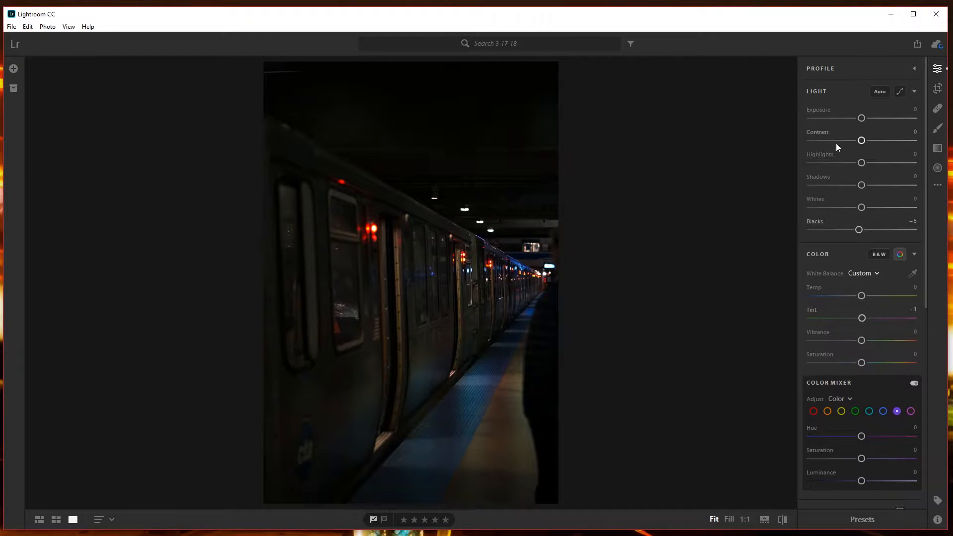
{"action": "left_click", "coordinate": [845, 257]}
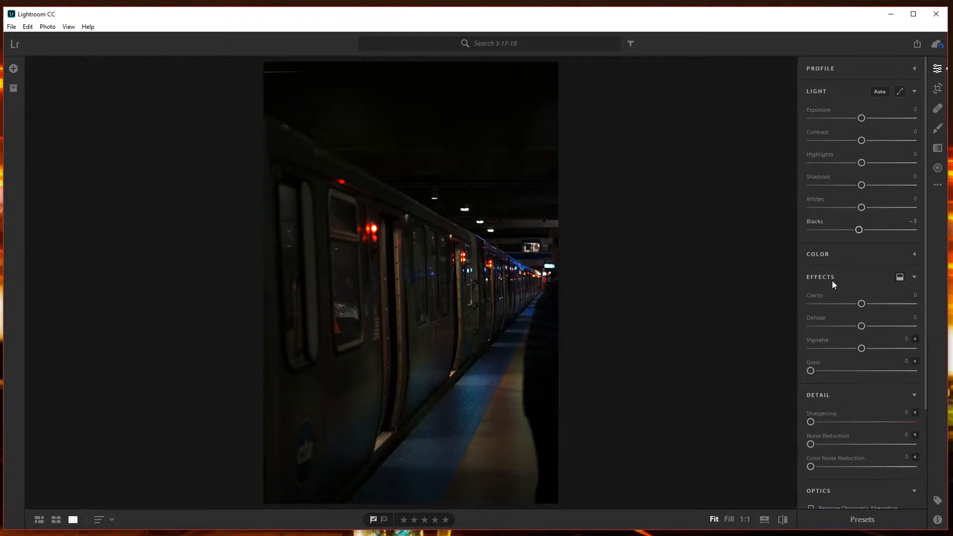
{"action": "left_click", "coordinate": [829, 283]}
{"action": "left_click", "coordinate": [819, 304]}
{"action": "left_click", "coordinate": [831, 322]}
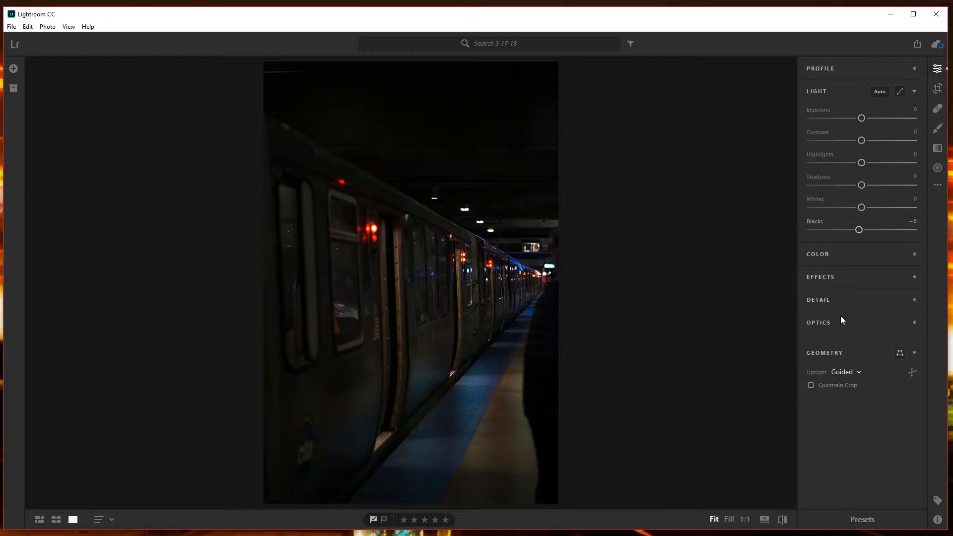
{"action": "left_click", "coordinate": [831, 343]}
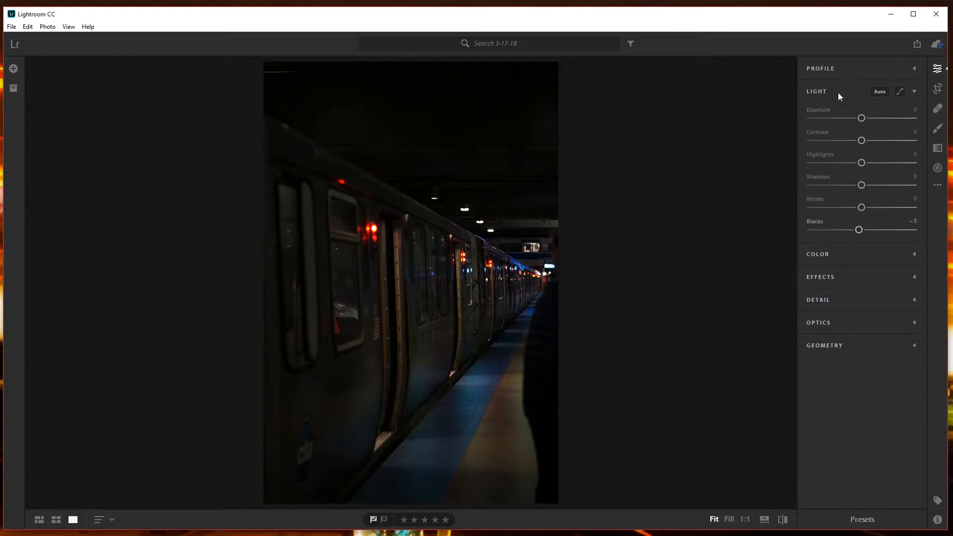
Set Exposure to +0.78, Contrast to +10, Highlights to +26 and Shadows to +20, and compare the result with the original photo.
{"action": "left_click_drag", "start_coordinate": [861, 120], "coordinate": [872, 185]}
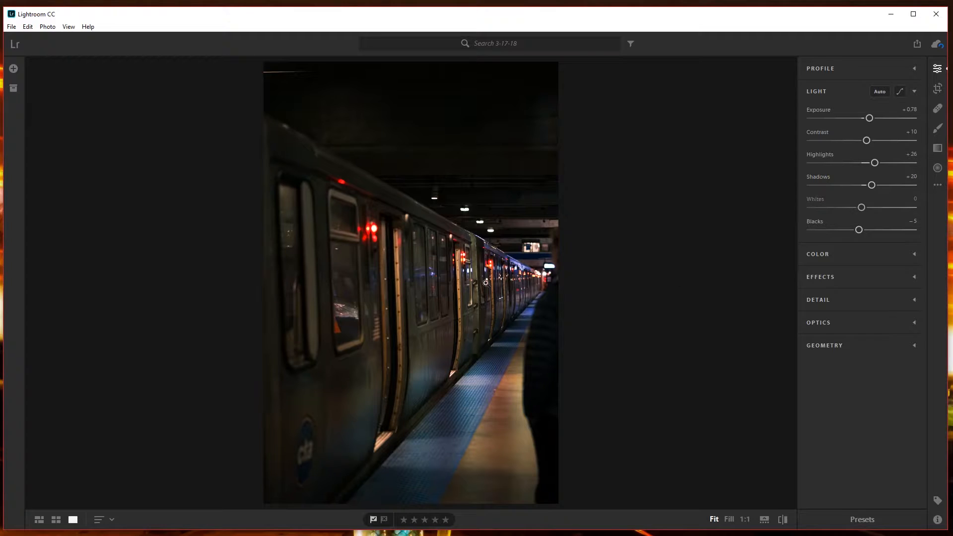
{"action": "key", "text": "backslash"}
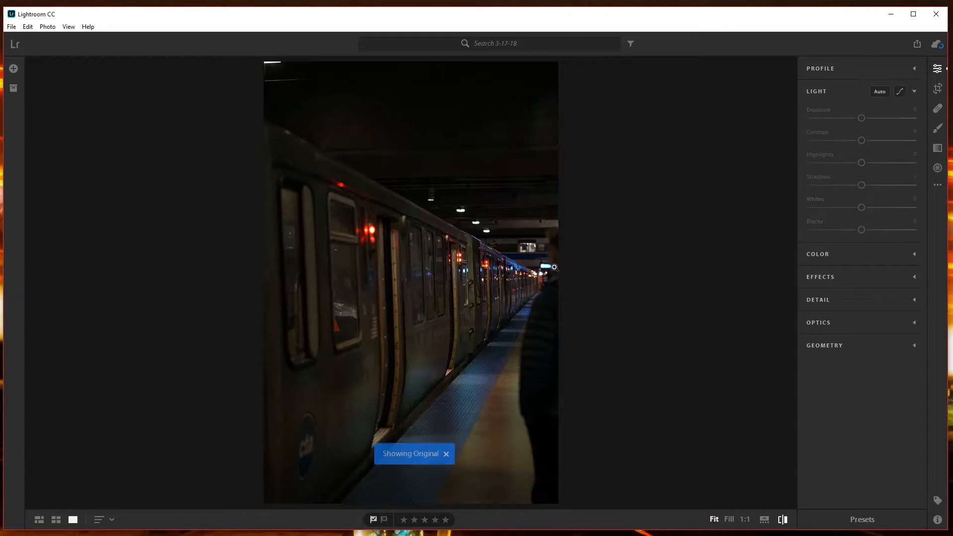
{"action": "key", "text": "backslash"}
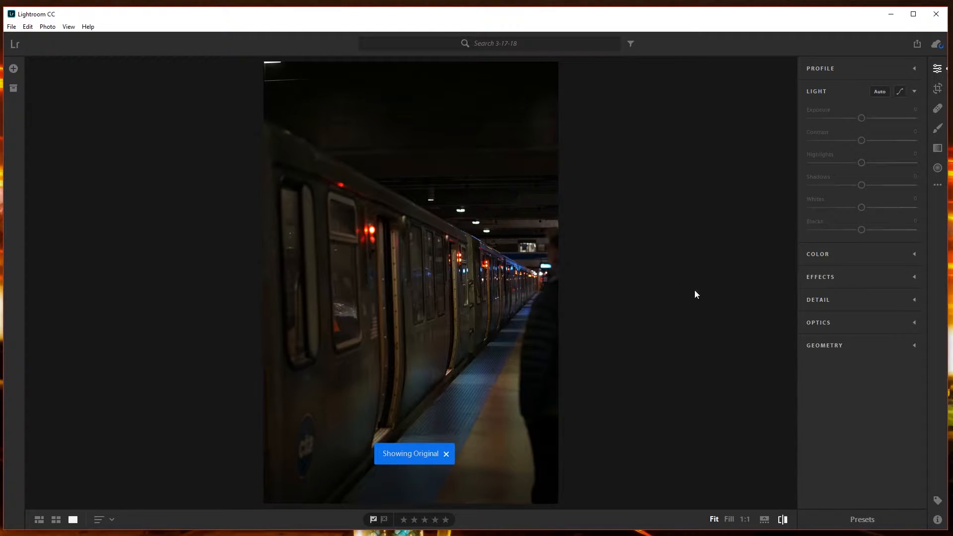
{"action": "key", "text": "backslash"}
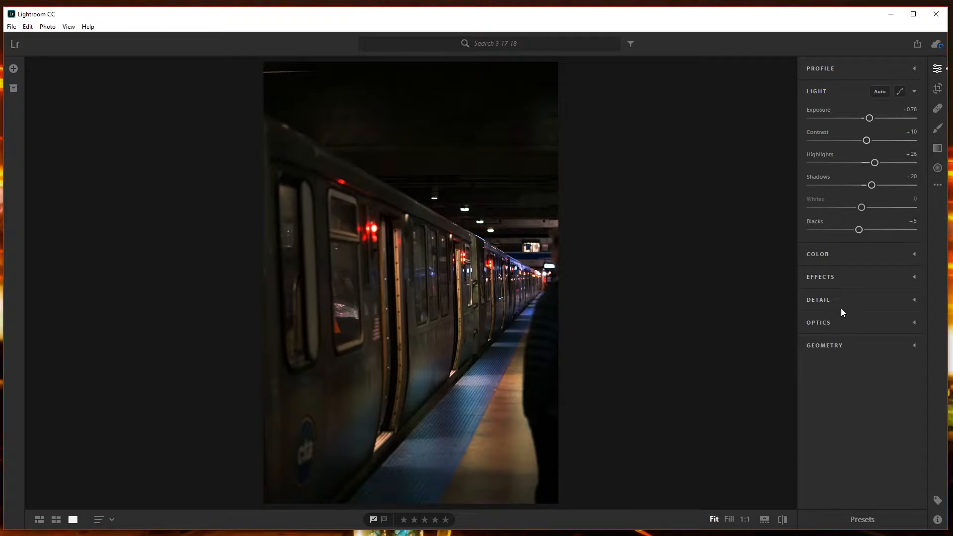
Enable lens corrections in the Optics settings and collapse that section.
{"action": "left_click", "coordinate": [822, 324]}
{"action": "left_click", "coordinate": [827, 381]}
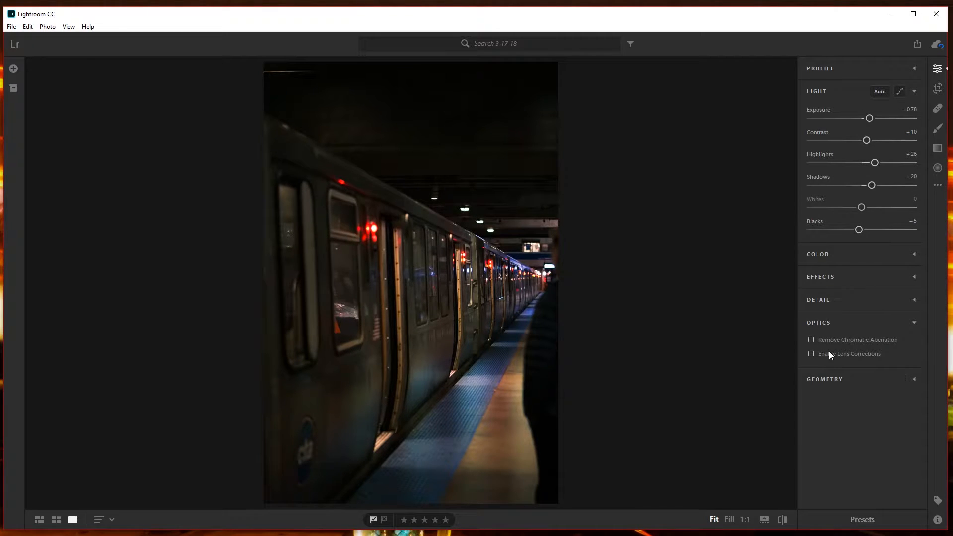
{"action": "left_click", "coordinate": [810, 354]}
{"action": "left_click", "coordinate": [839, 308]}
{"action": "left_click", "coordinate": [825, 298]}
{"action": "left_click", "coordinate": [823, 321]}
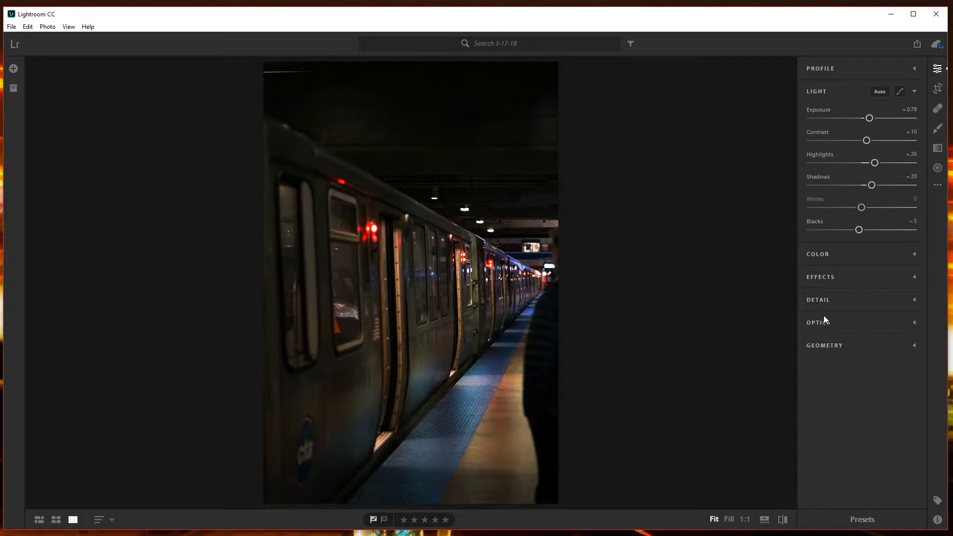
Compare the edited photo with the original and set the Upright correction in Geometry to Off.
{"action": "key", "text": "backslash"}
{"action": "key", "text": "backslash"}
{"action": "key", "text": "backslash"}
{"action": "key", "text": "backslash"}
{"action": "left_click", "coordinate": [831, 347]}
{"action": "left_click", "coordinate": [844, 366]}
{"action": "left_click", "coordinate": [843, 375]}
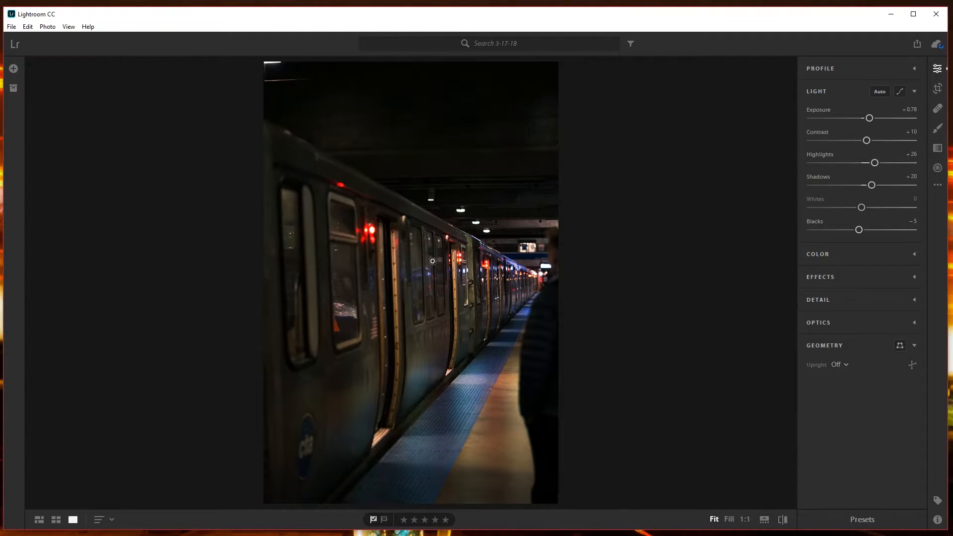
Try the Guided Upright mode with the manual transform sliders shown, and return Upright to Off.
{"action": "left_click", "coordinate": [845, 364]}
{"action": "left_click", "coordinate": [848, 371]}
{"action": "left_click", "coordinate": [900, 347]}
{"action": "left_click", "coordinate": [912, 294]}
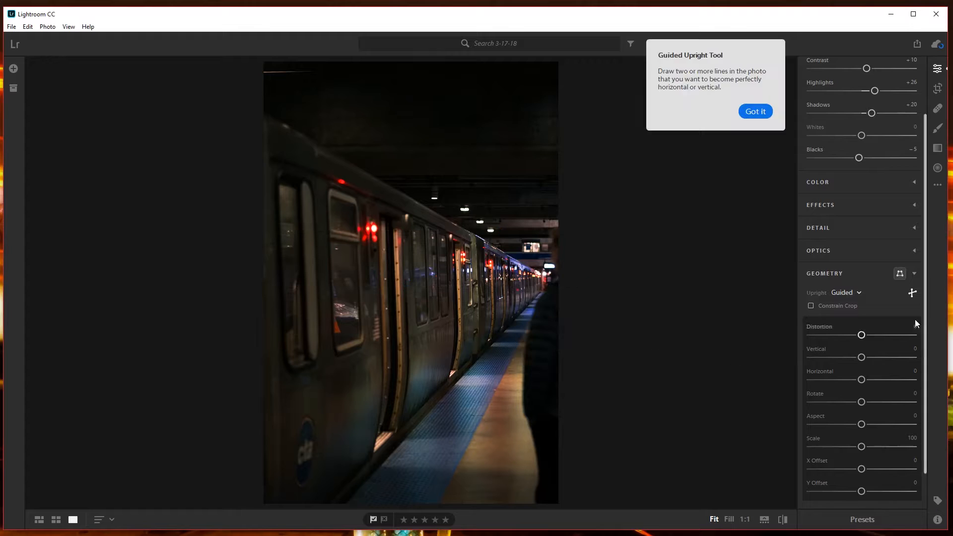
{"action": "left_click", "coordinate": [856, 294]}
{"action": "left_click", "coordinate": [849, 304]}
{"action": "left_click", "coordinate": [844, 273]}
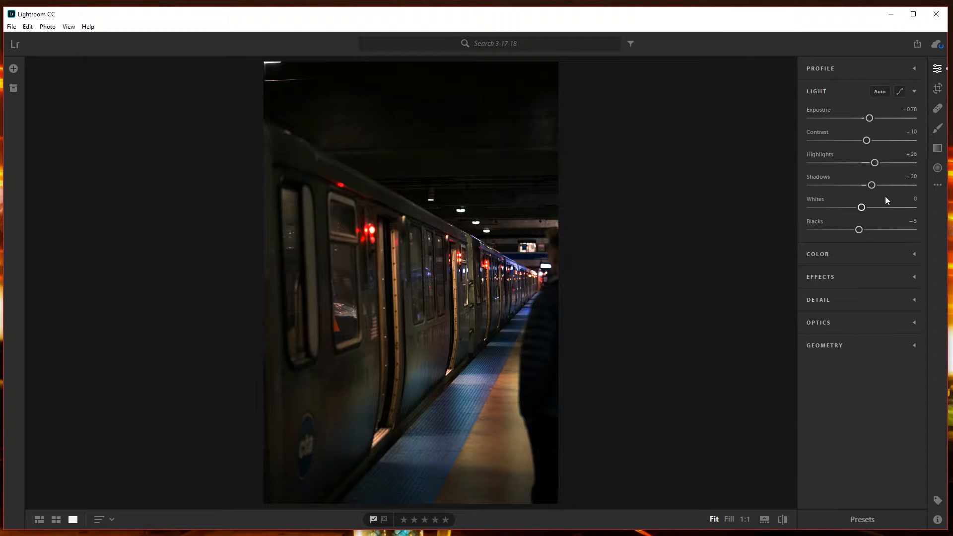
Set Whites to +18 and Blacks to −22 in the Light settings.
{"action": "left_click_drag", "start_coordinate": [861, 207], "coordinate": [850, 231]}
Set the photo's Temp to −15, Tint to +16, Vibrance to +7 and Saturation to +4 in the Color settings.
{"action": "left_click", "coordinate": [829, 255]}
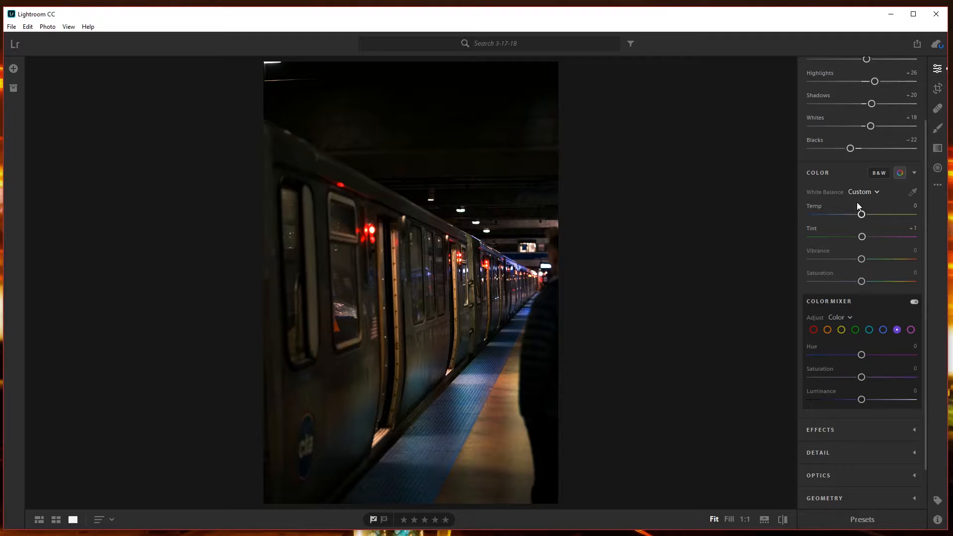
{"action": "left_click_drag", "start_coordinate": [861, 214], "coordinate": [854, 214]}
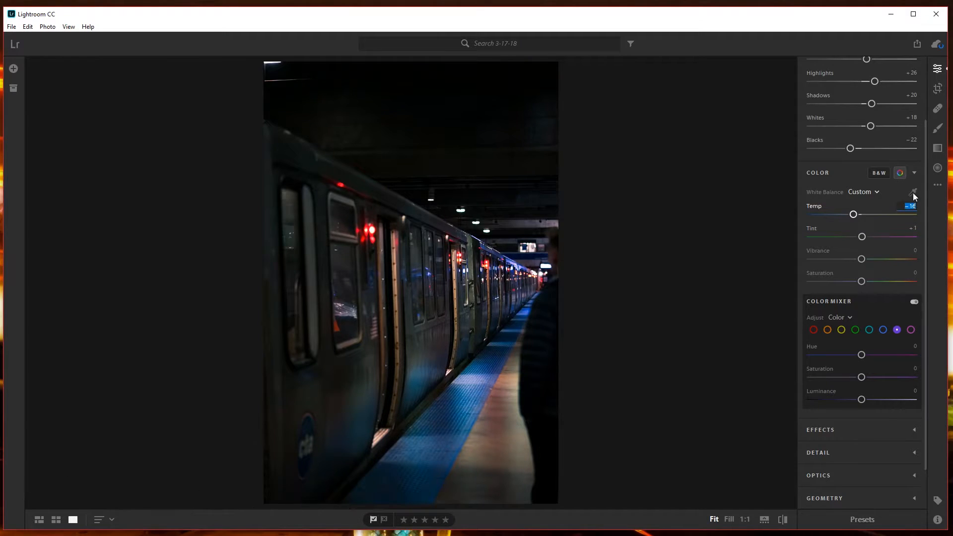
{"action": "left_click", "coordinate": [912, 228]}
{"action": "type", "text": "10"}
{"action": "key", "text": "Return"}
{"action": "left_click_drag", "start_coordinate": [882, 236], "coordinate": [694, 180]}
{"action": "mouse_move", "coordinate": [855, 215]}
{"action": "left_mouse_down"}
{"action": "mouse_move", "coordinate": [918, 217]}
{"action": "mouse_move", "coordinate": [866, 230]}
{"action": "mouse_move", "coordinate": [873, 215]}
{"action": "left_mouse_up"}
{"action": "left_click_drag", "start_coordinate": [863, 260], "coordinate": [864, 281]}
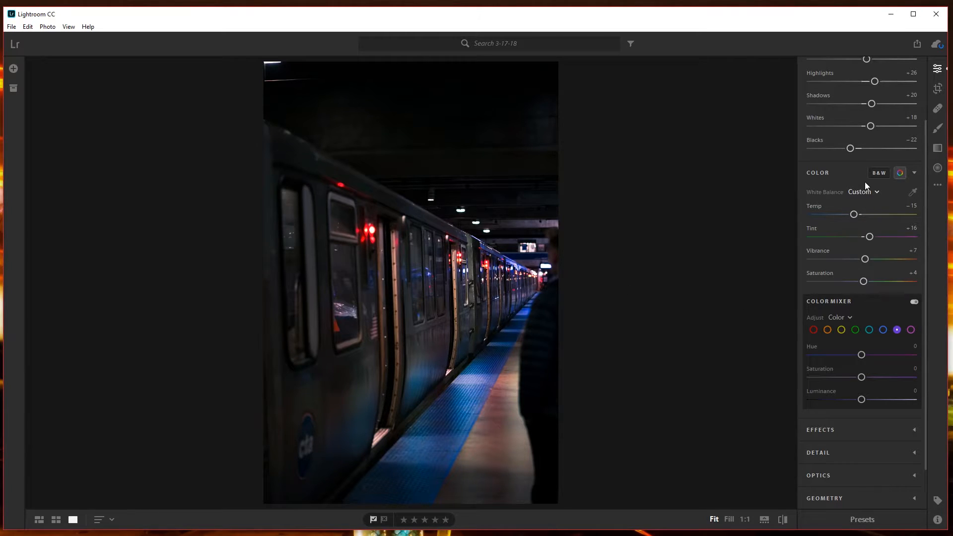
Set the blue channel's Saturation to −22 and Luminance to +39 in the Color Mixer.
{"action": "left_click", "coordinate": [900, 174]}
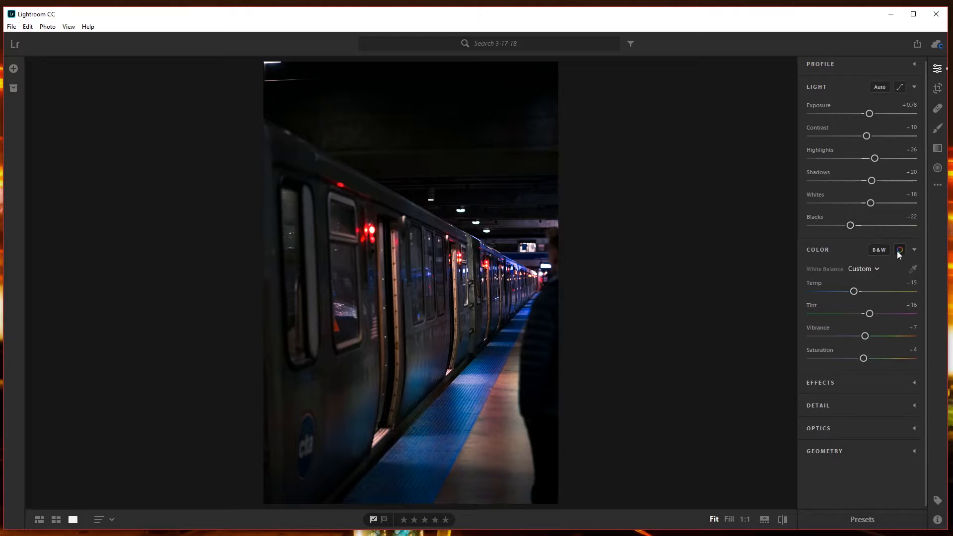
{"action": "left_click", "coordinate": [899, 251]}
{"action": "scroll", "coordinate": [889, 313], "scroll_direction": "down", "scroll_amount": 1}
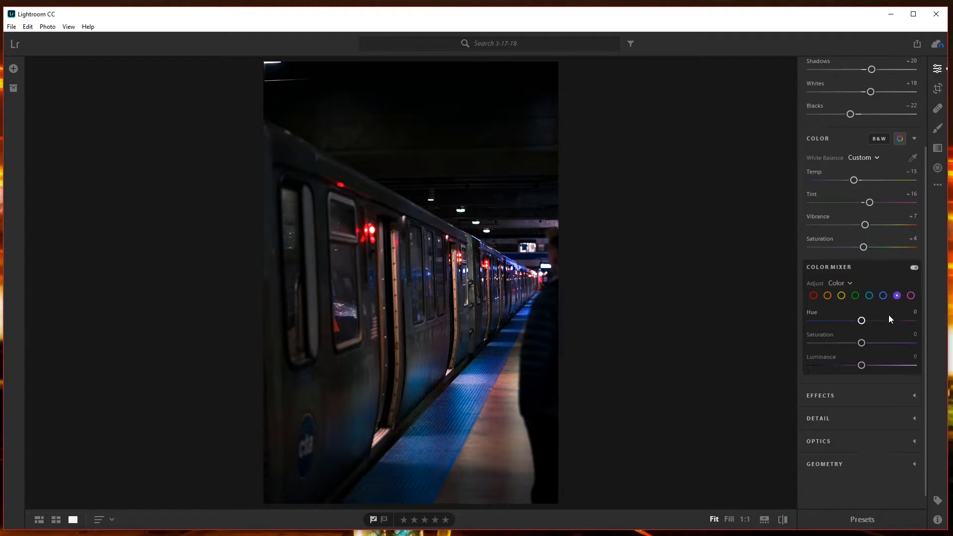
{"action": "left_click_drag", "start_coordinate": [862, 344], "coordinate": [881, 365]}
{"action": "left_click", "coordinate": [882, 295]}
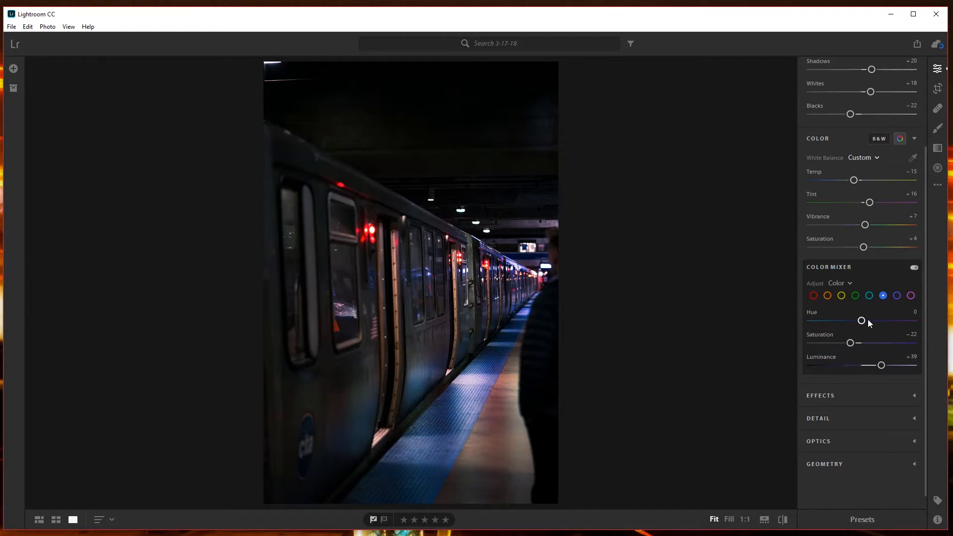
Adjust the magenta channel in the Color Mixer and set the red channel's Saturation to +18.
{"action": "left_click", "coordinate": [910, 295]}
{"action": "left_click_drag", "start_coordinate": [861, 363], "coordinate": [870, 320]}
{"action": "left_click", "coordinate": [812, 296]}
{"action": "mouse_move", "coordinate": [861, 343]}
{"action": "left_mouse_down"}
{"action": "mouse_move", "coordinate": [882, 342]}
{"action": "mouse_move", "coordinate": [871, 343]}
{"action": "left_mouse_up"}
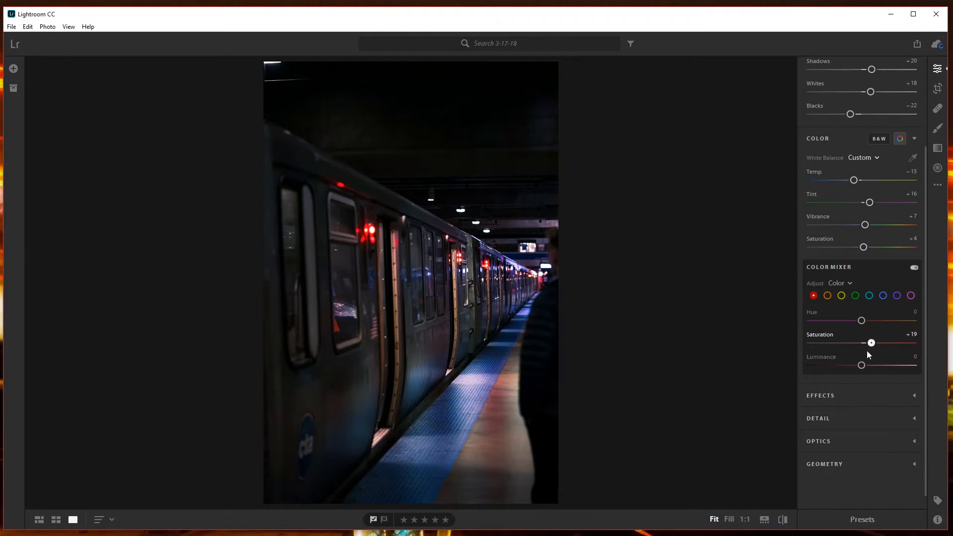
Compare the photo with the Color Mixer adjustments turned off and on.
{"action": "left_click", "coordinate": [915, 267]}
{"action": "left_click", "coordinate": [915, 267]}
{"action": "left_click", "coordinate": [916, 267]}
{"action": "left_click", "coordinate": [916, 266]}
Collapse the Color and Light sections and set Clarity to +10 in the Effects settings.
{"action": "left_click", "coordinate": [853, 140]}
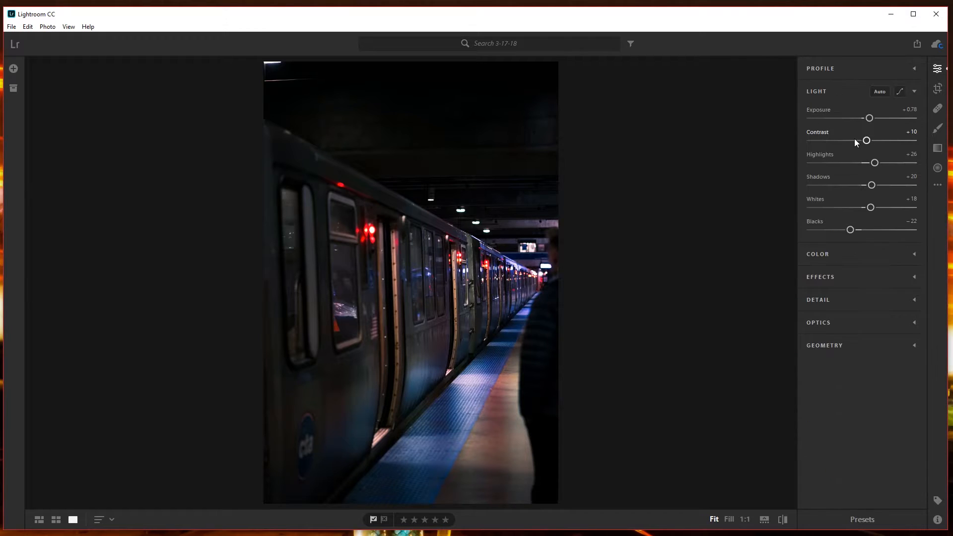
{"action": "left_click", "coordinate": [840, 93]}
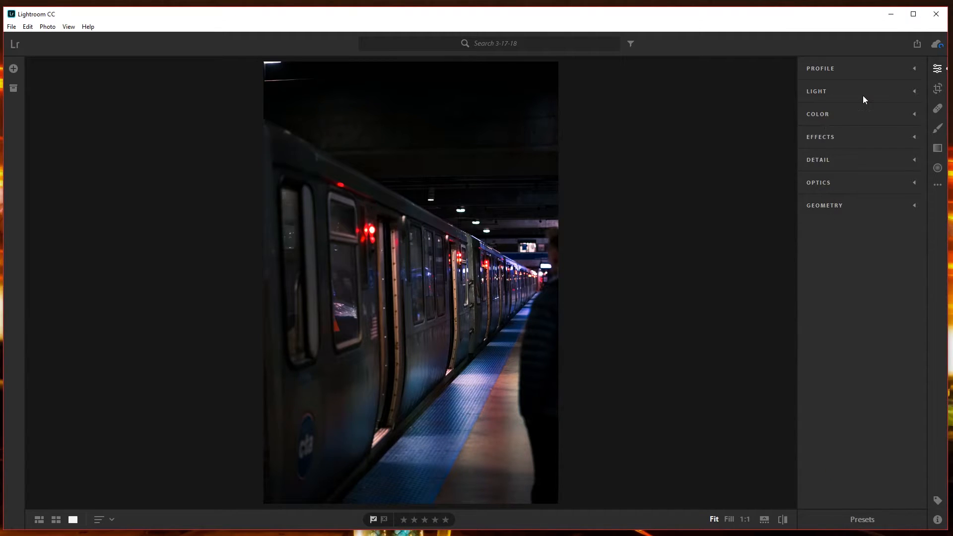
{"action": "left_click", "coordinate": [823, 137]}
{"action": "left_click_drag", "start_coordinate": [861, 165], "coordinate": [912, 164]}
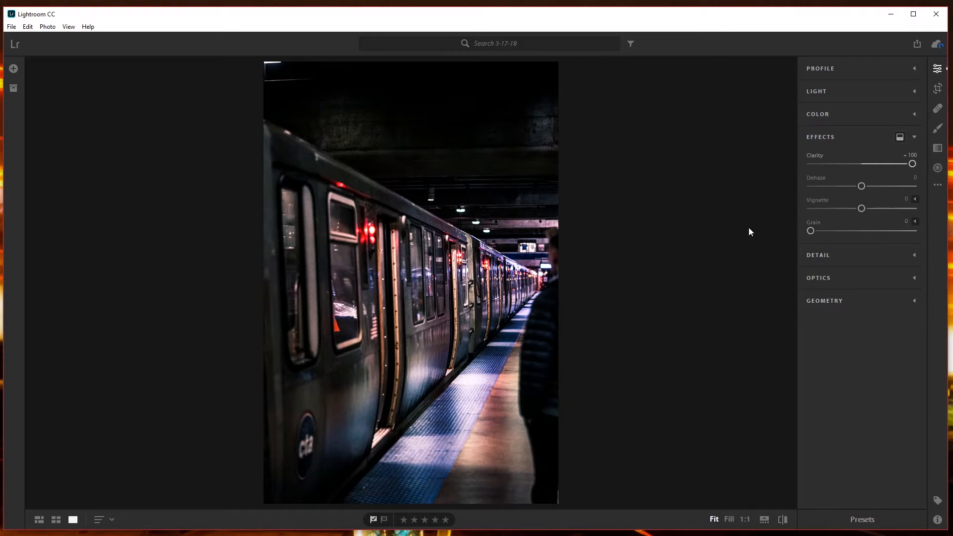
{"action": "left_click", "coordinate": [870, 163]}
{"action": "left_click", "coordinate": [917, 155]}
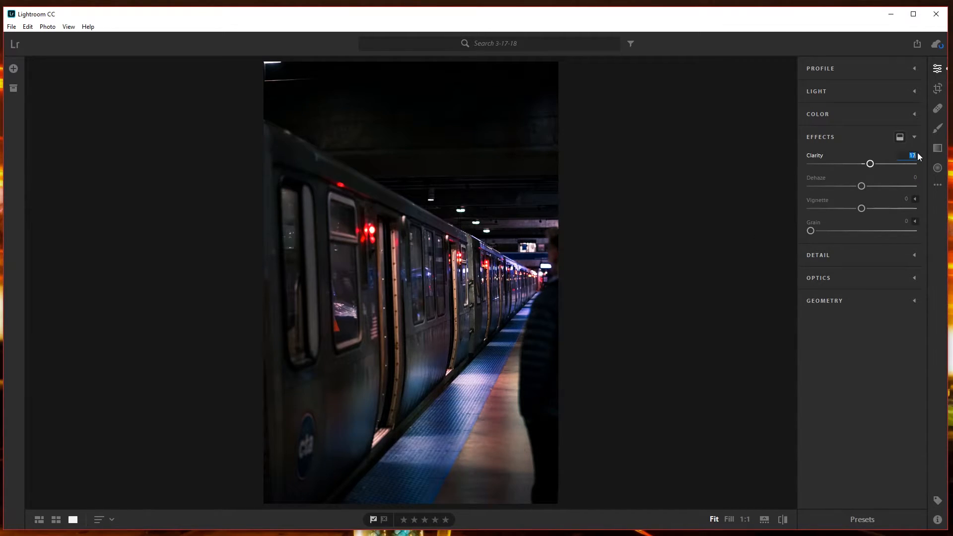
{"action": "type", "text": "10"}
{"action": "left_click", "coordinate": [417, 404]}
{"action": "left_click", "coordinate": [501, 391]}
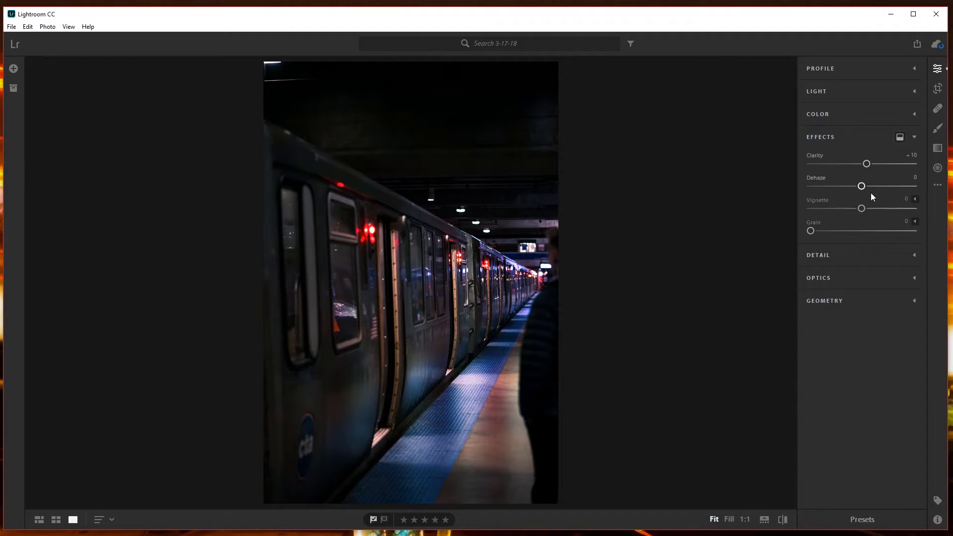
Set Dehaze to +12 and Vignette to −37 in the Effects settings.
{"action": "left_click_drag", "start_coordinate": [860, 187], "coordinate": [842, 217]}
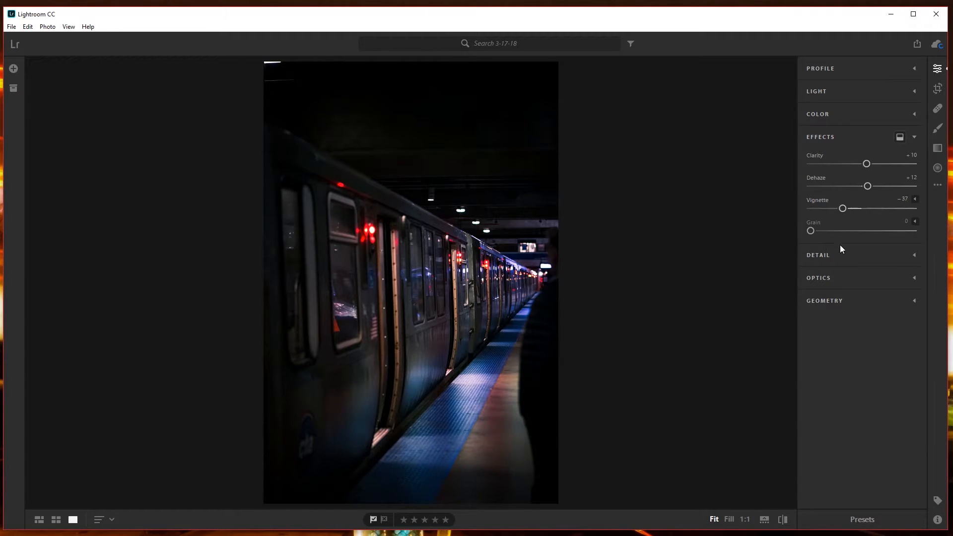
Show Split Toning and tint the highlights purple, with Hue about 265 and Sat about 75.
{"action": "left_click", "coordinate": [900, 137]}
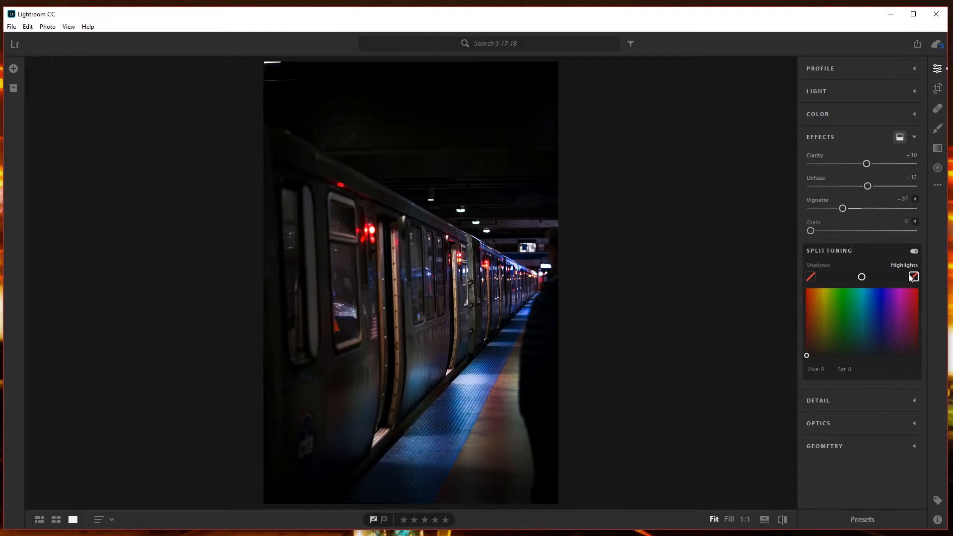
{"action": "mouse_move", "coordinate": [816, 344]}
{"action": "left_mouse_down"}
{"action": "mouse_move", "coordinate": [829, 332]}
{"action": "mouse_move", "coordinate": [809, 317]}
{"action": "mouse_move", "coordinate": [807, 332]}
{"action": "mouse_move", "coordinate": [813, 324]}
{"action": "mouse_move", "coordinate": [826, 340]}
{"action": "left_mouse_up"}
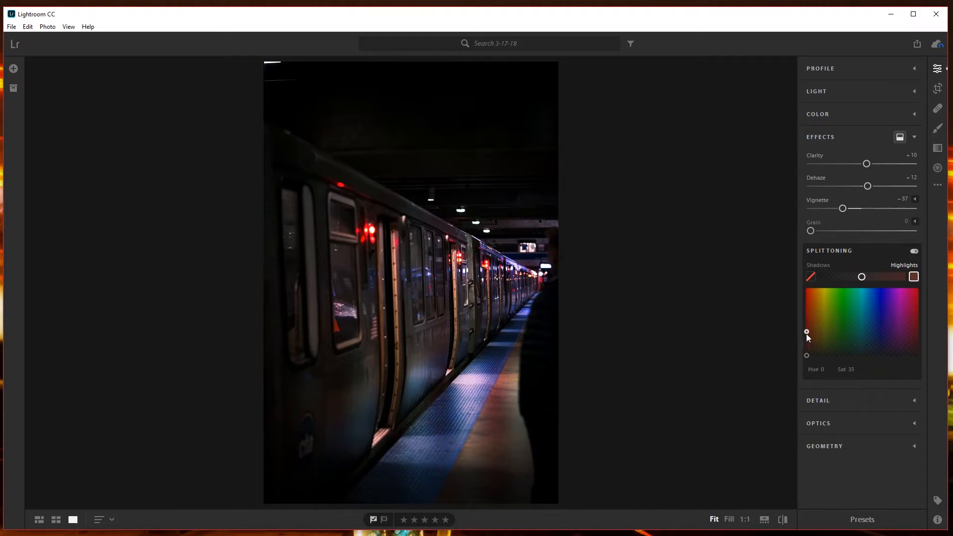
{"action": "left_click_drag", "start_coordinate": [805, 334], "coordinate": [890, 305]}
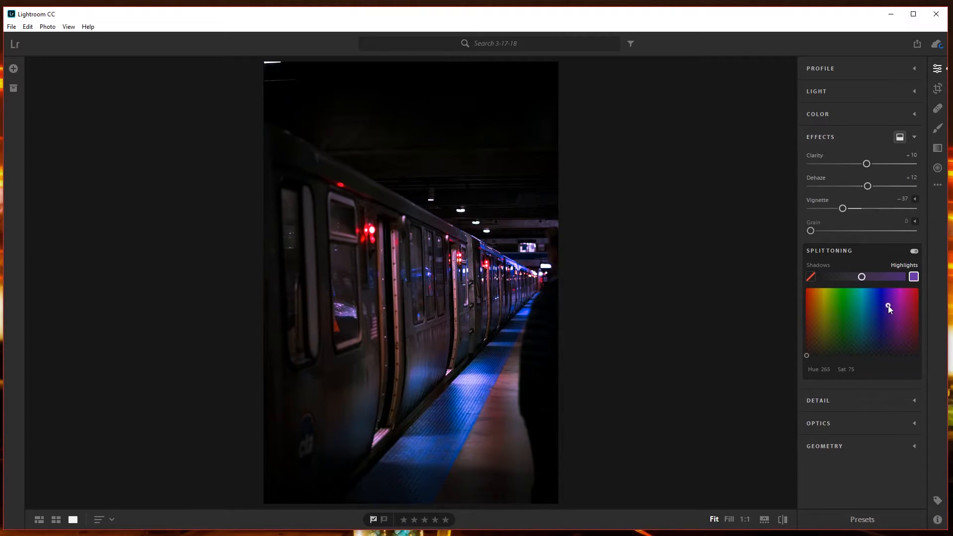
Tint the split-toning shadows blue with Hue 244 and Sat 13, and compare the photo with Split Toning off and on.
{"action": "left_click", "coordinate": [813, 276]}
{"action": "left_click_drag", "start_coordinate": [817, 335], "coordinate": [882, 347]}
{"action": "left_click", "coordinate": [913, 251]}
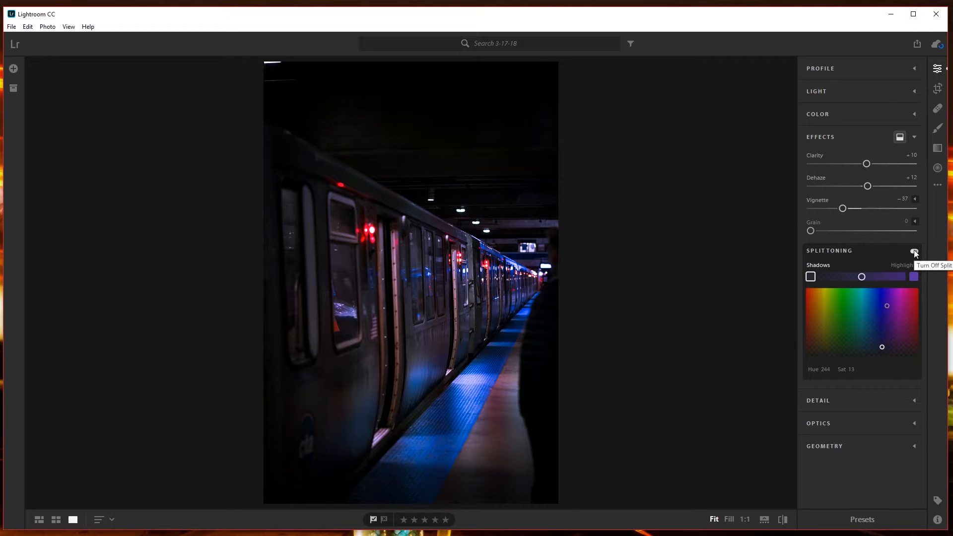
{"action": "left_click", "coordinate": [913, 251]}
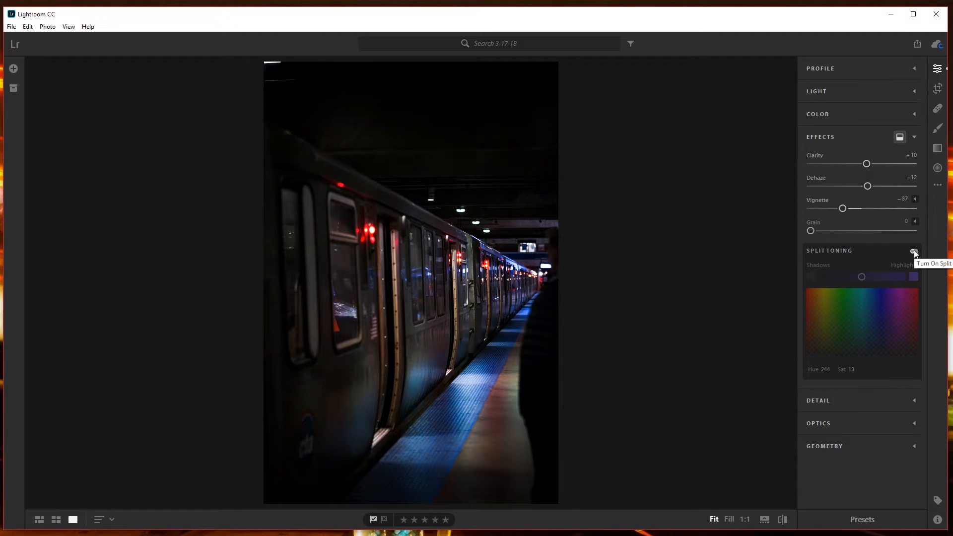
{"action": "left_click", "coordinate": [913, 251]}
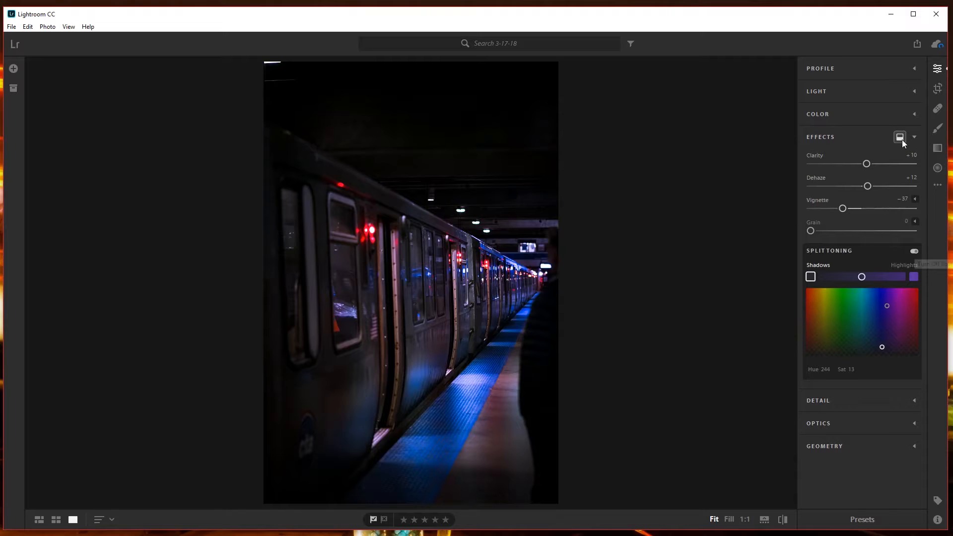
Set Noise Reduction to 14 in the Detail settings and inspect the train's windows and lights at 1:1.
{"action": "left_click", "coordinate": [915, 137]}
{"action": "left_click", "coordinate": [829, 160]}
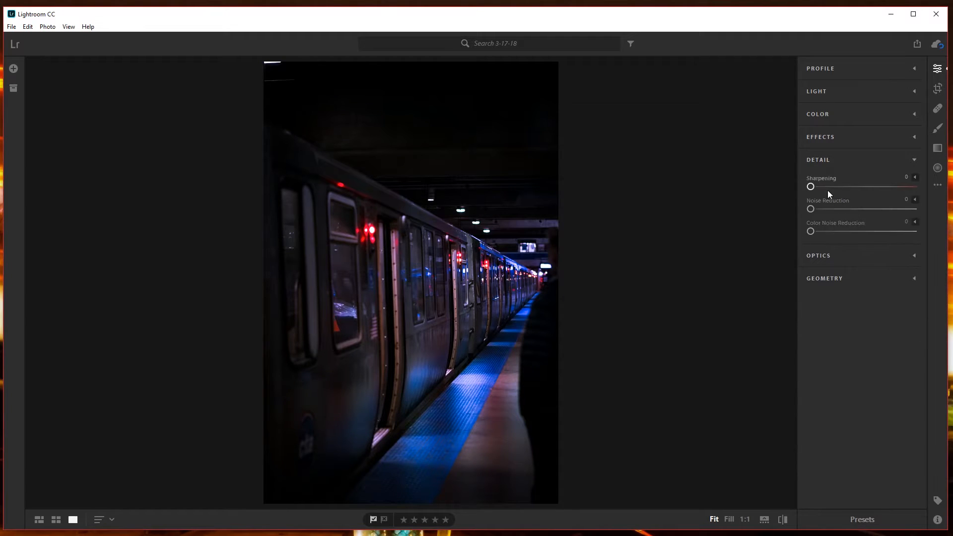
{"action": "left_click", "coordinate": [451, 451]}
{"action": "left_click_drag", "start_coordinate": [408, 242], "coordinate": [362, 150]}
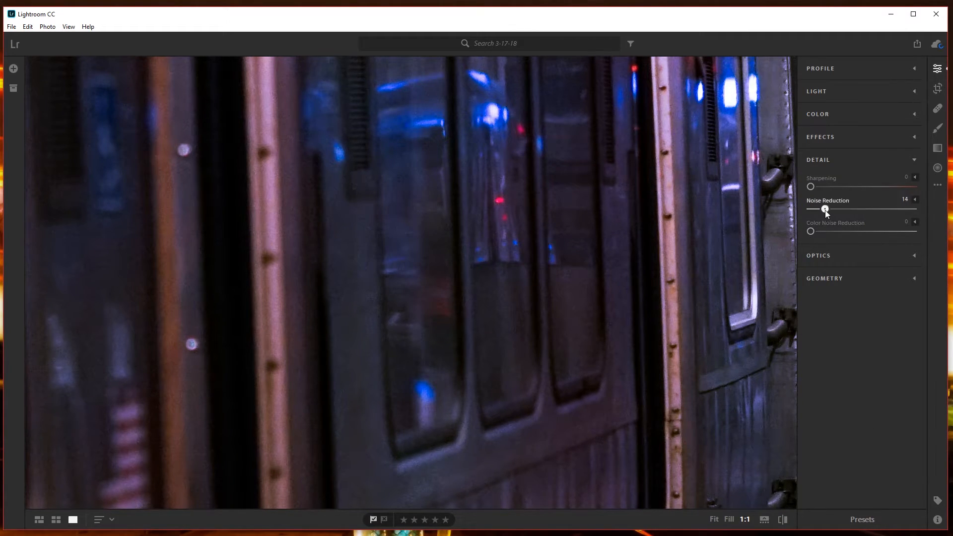
{"action": "left_click_drag", "start_coordinate": [822, 210], "coordinate": [824, 210]}
{"action": "left_click_drag", "start_coordinate": [583, 179], "coordinate": [260, 394]}
{"action": "left_click_drag", "start_coordinate": [589, 257], "coordinate": [525, 224]}
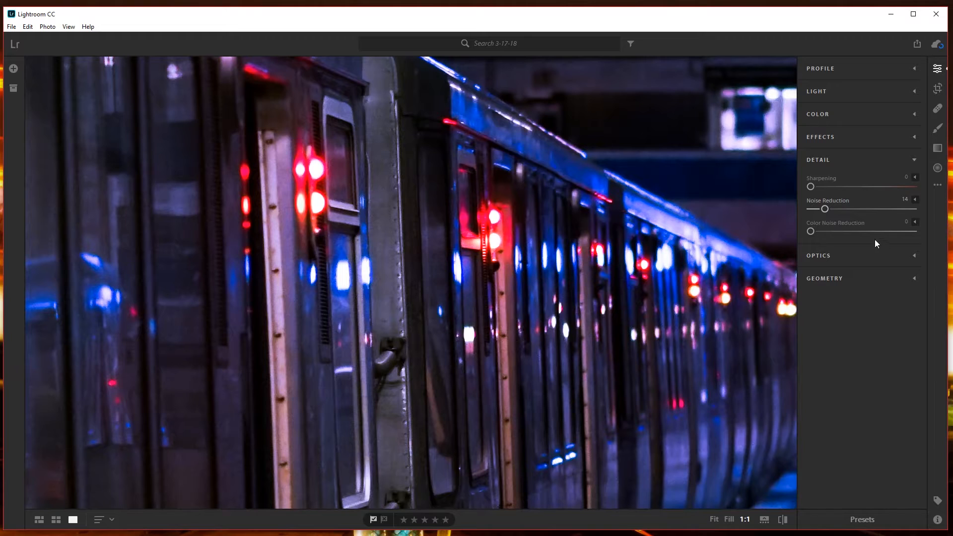
Set Noise Reduction to 15, Color Noise Reduction to 20 and Sharpening to 6 in the Detail settings, and check the result on the train.
{"action": "left_click", "coordinate": [825, 232]}
{"action": "left_click", "coordinate": [904, 198]}
{"action": "type", "text": "15"}
{"action": "key", "text": "Tab"}
{"action": "type", "text": "20"}
{"action": "left_click", "coordinate": [412, 271]}
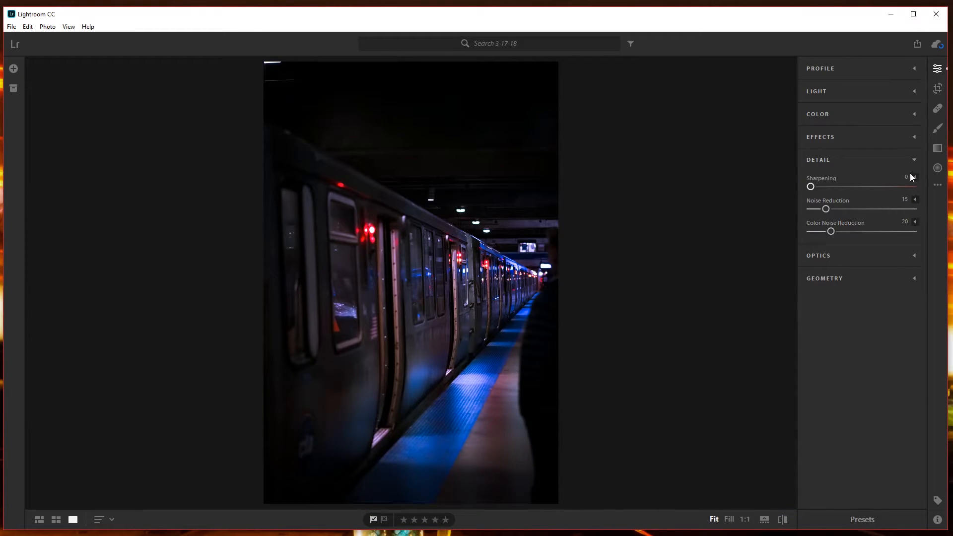
{"action": "type", "text": "6"}
{"action": "key", "text": "Return"}
{"action": "left_click", "coordinate": [488, 282]}
{"action": "left_click", "coordinate": [369, 417]}
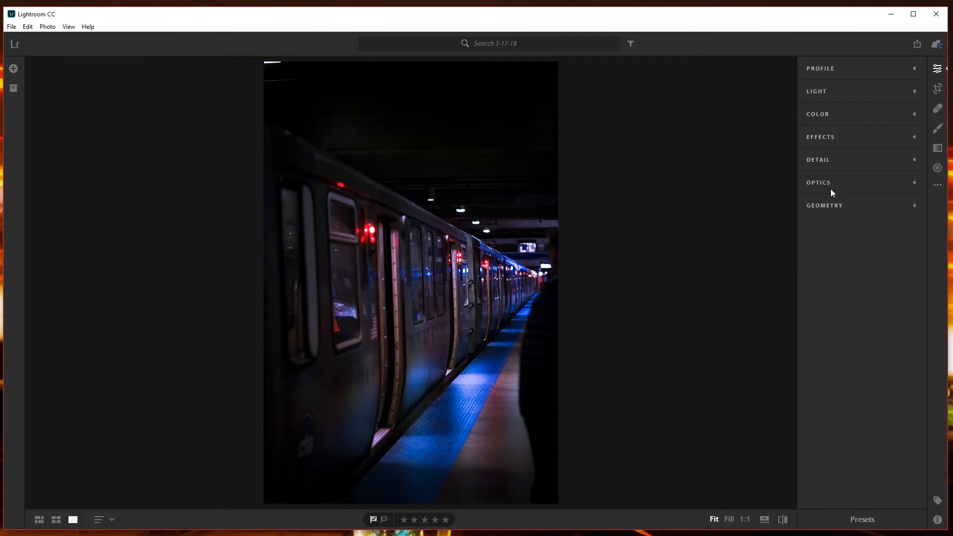
{"action": "left_click", "coordinate": [830, 188]}
{"action": "left_click", "coordinate": [836, 245]}
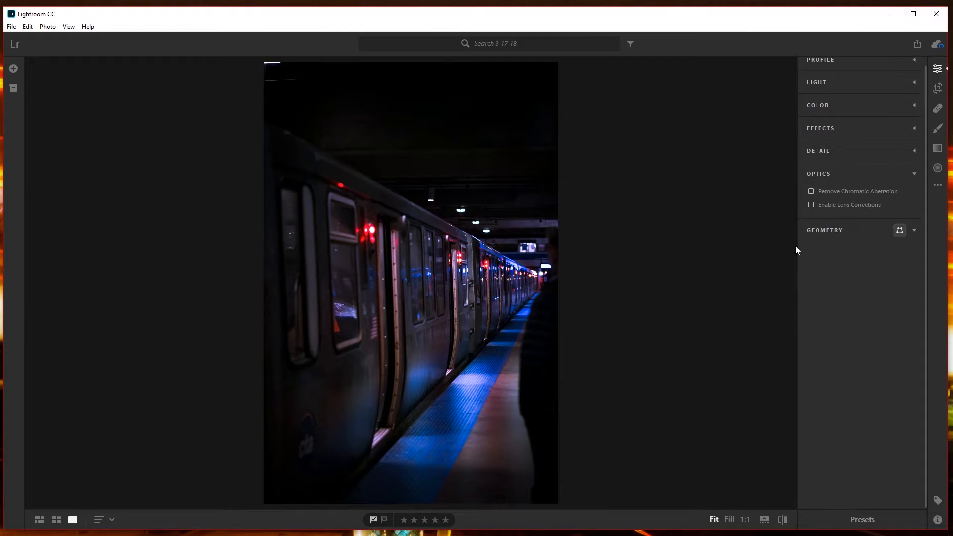
{"action": "left_click", "coordinate": [822, 224]}
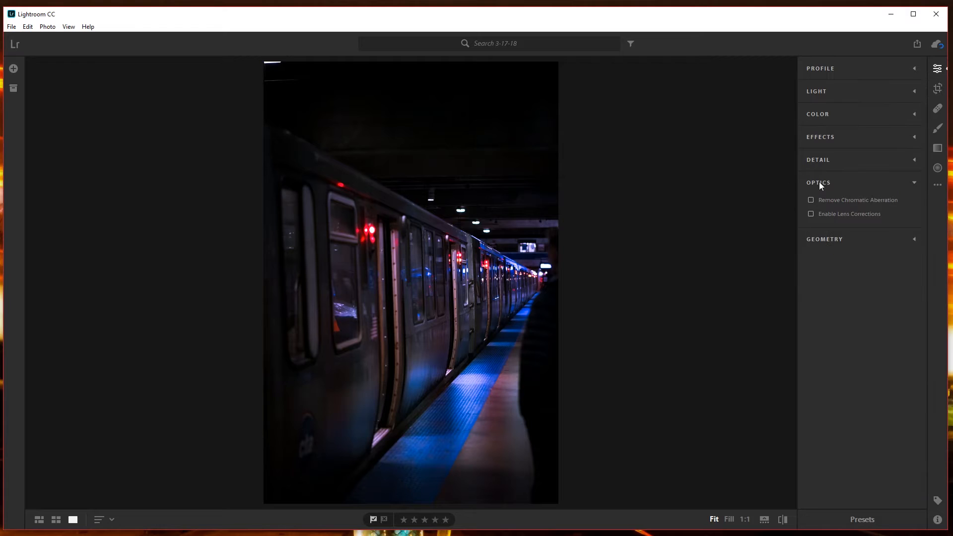
{"action": "left_click", "coordinate": [818, 182]}
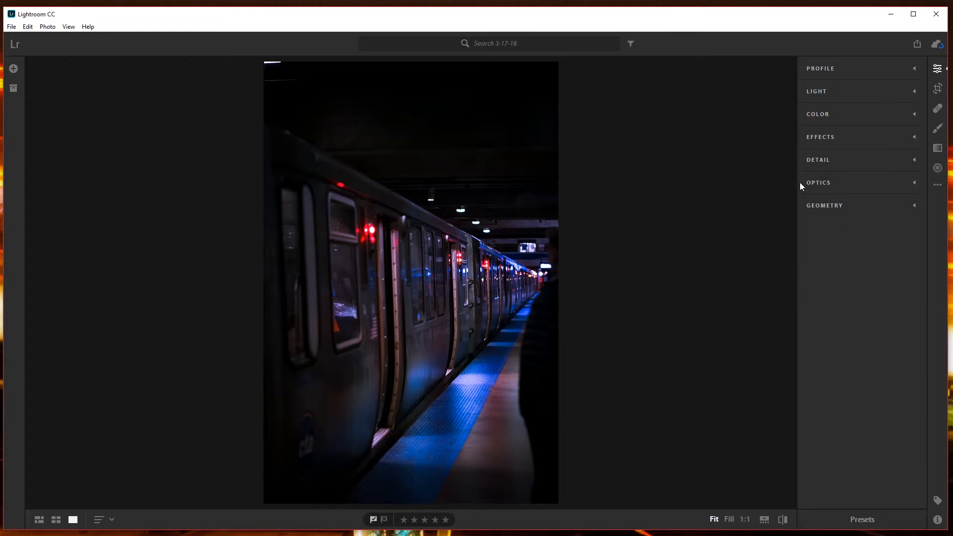
Set Shadows to +10 in the Light settings.
{"action": "left_click", "coordinate": [826, 92]}
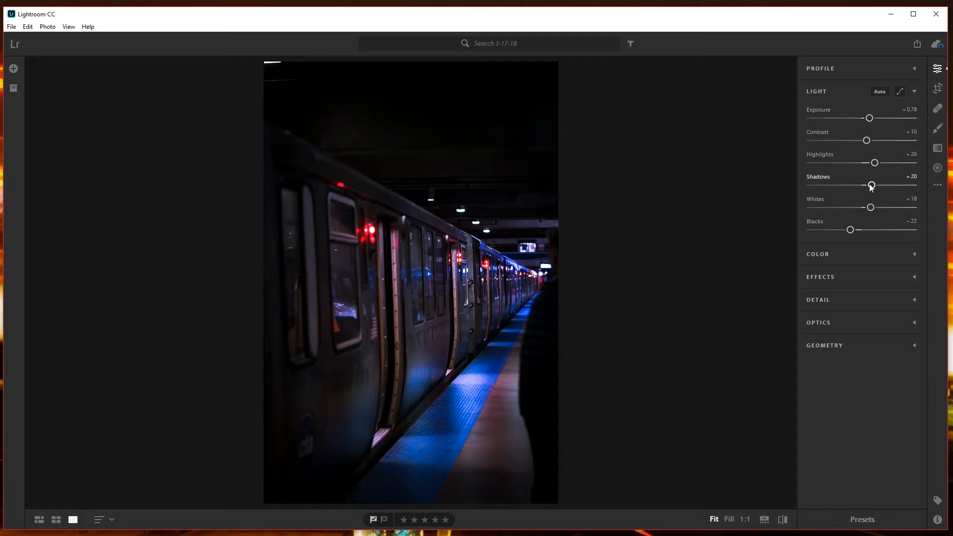
{"action": "mouse_move", "coordinate": [871, 185]}
{"action": "left_mouse_down"}
{"action": "mouse_move", "coordinate": [909, 185]}
{"action": "mouse_move", "coordinate": [877, 172]}
{"action": "left_mouse_up"}
{"action": "left_click", "coordinate": [908, 180]}
{"action": "type", "text": "10"}
{"action": "key", "text": "Return"}
{"action": "left_click", "coordinate": [840, 94]}
Shape the Tone Curve into a gentle S-curve with Lights at about +17 and lowered Darks, and compare the photo with the curve off and on.
{"action": "left_click", "coordinate": [899, 91]}
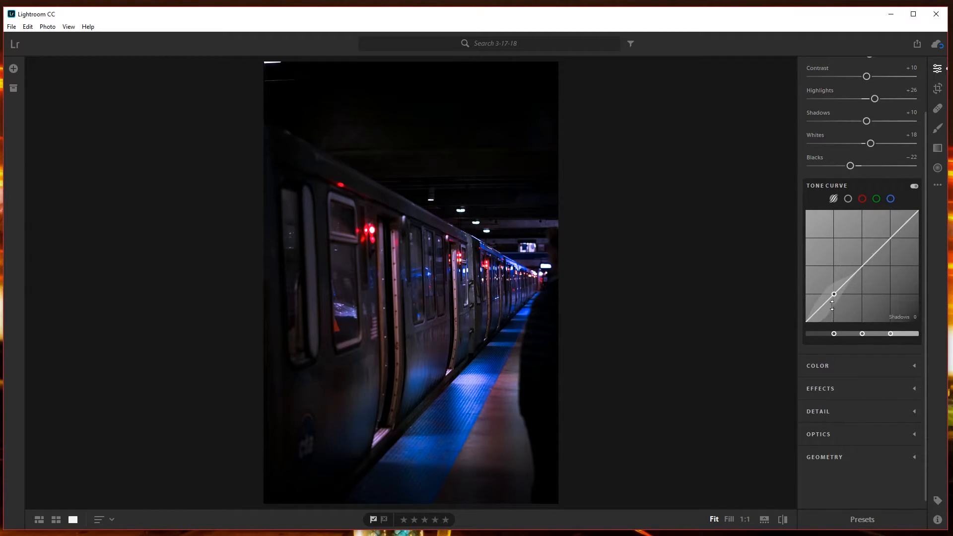
{"action": "left_click_drag", "start_coordinate": [832, 305], "coordinate": [832, 293]}
{"action": "left_click_drag", "start_coordinate": [892, 237], "coordinate": [892, 233]}
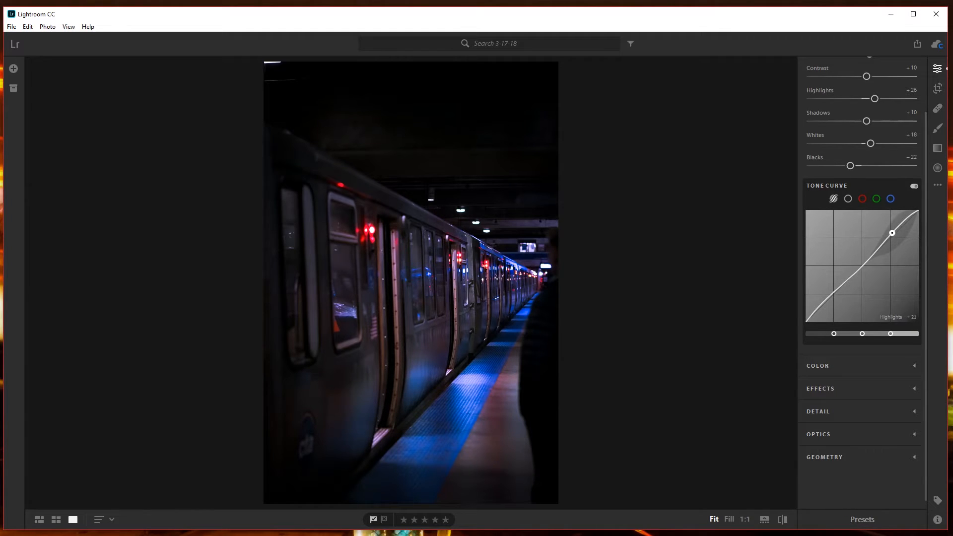
{"action": "left_click_drag", "start_coordinate": [833, 293], "coordinate": [834, 295]}
{"action": "left_click_drag", "start_coordinate": [872, 258], "coordinate": [872, 257]}
{"action": "left_click_drag", "start_coordinate": [901, 219], "coordinate": [902, 221]}
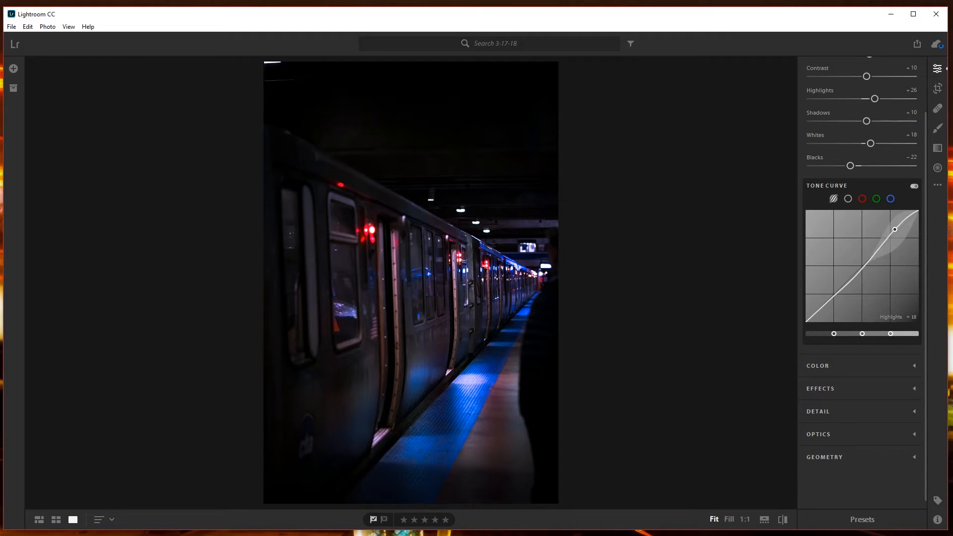
{"action": "left_click_drag", "start_coordinate": [862, 268], "coordinate": [862, 265]}
{"action": "left_click_drag", "start_coordinate": [900, 219], "coordinate": [901, 220]}
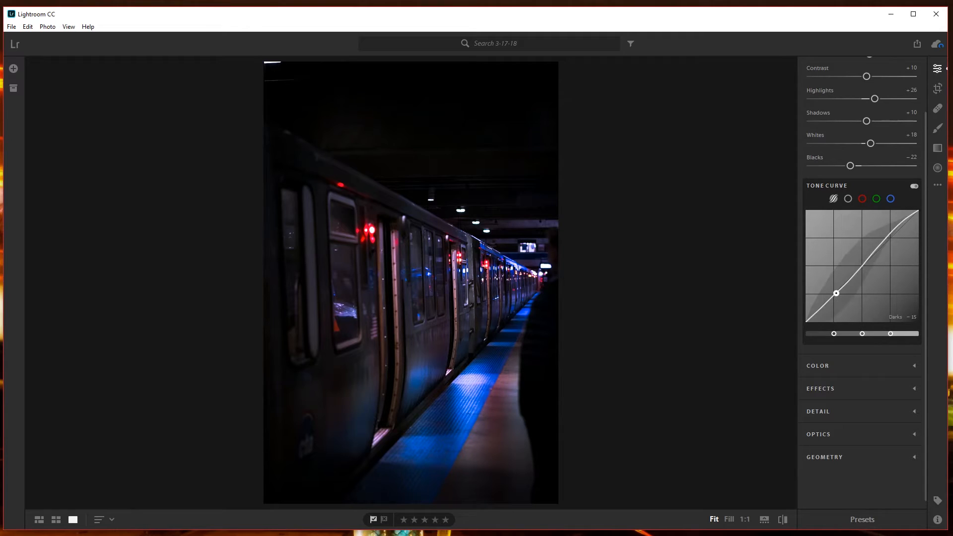
{"action": "left_click", "coordinate": [916, 184]}
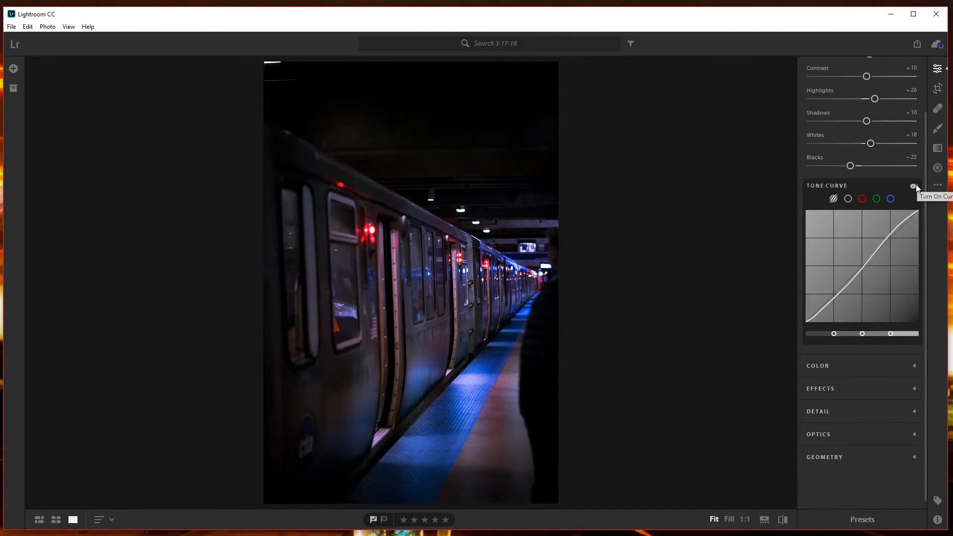
{"action": "left_click", "coordinate": [914, 186]}
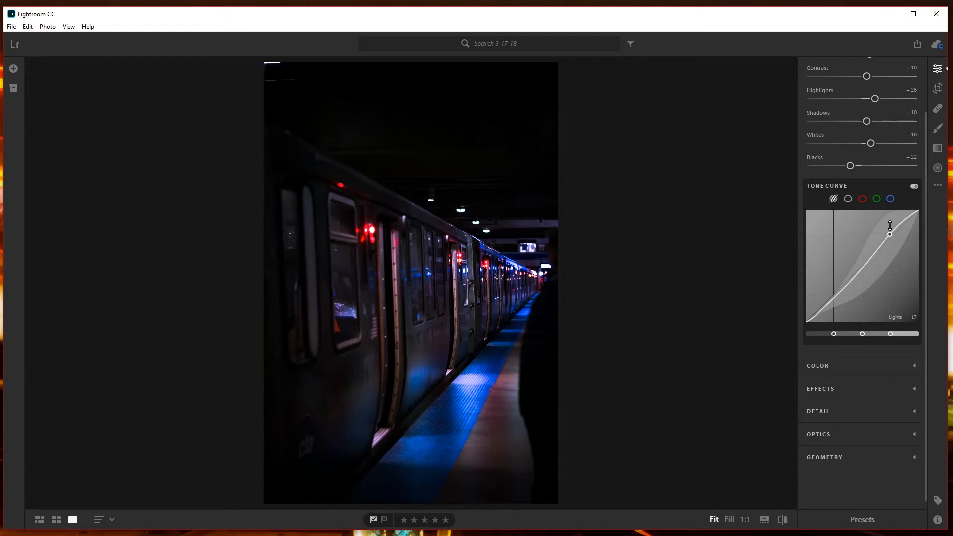
Close the edit settings and compare the edited train photo with its original.
{"action": "scroll", "coordinate": [879, 129], "scroll_direction": "up", "scroll_amount": 2}
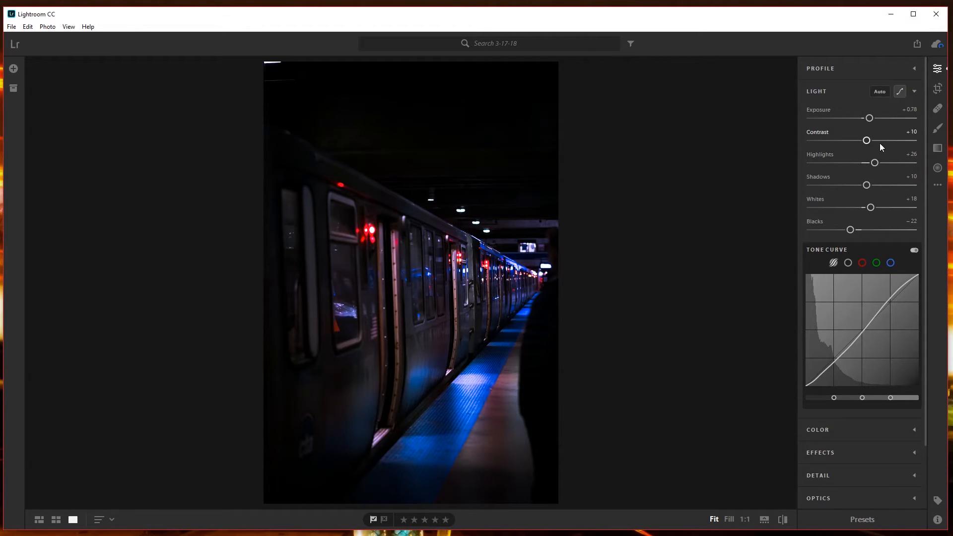
{"action": "left_click", "coordinate": [871, 92]}
{"action": "left_click", "coordinate": [937, 70]}
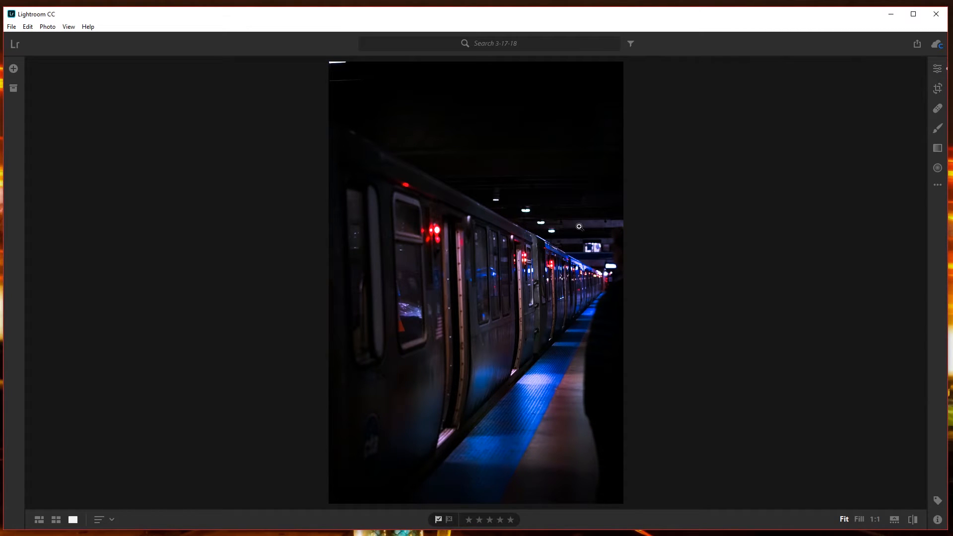
{"action": "key", "text": "backslash"}
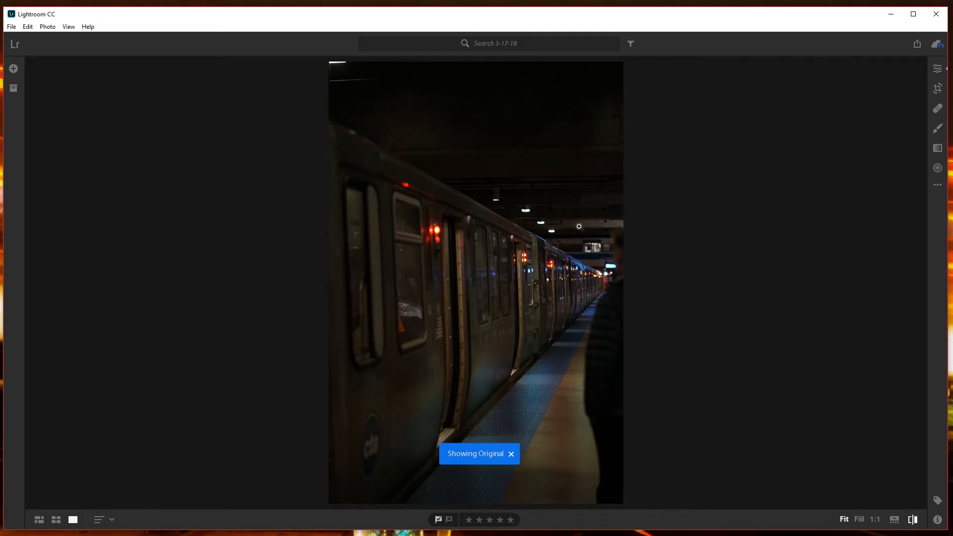
{"action": "key", "text": "backslash"}
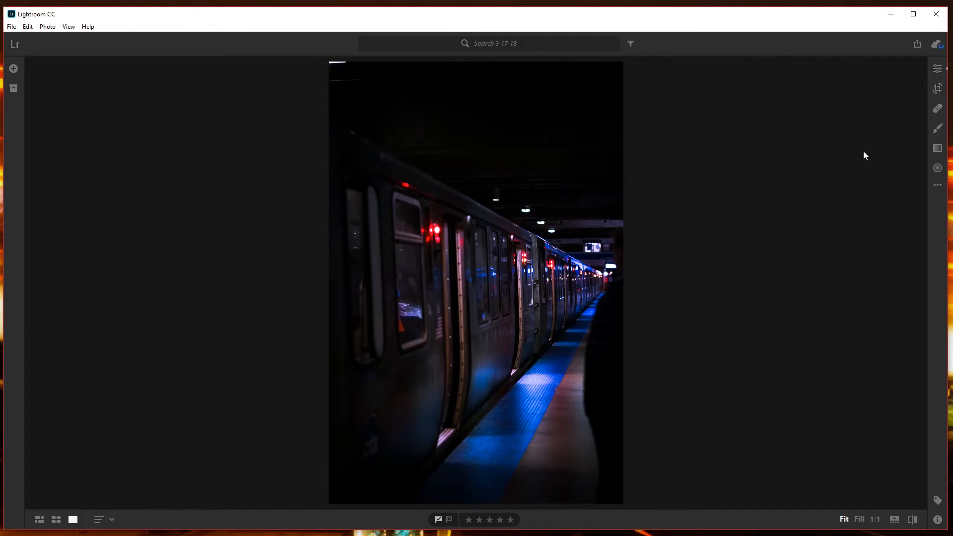
Straighten the photo automatically with the Crop tool.
{"action": "left_click", "coordinate": [937, 89]}
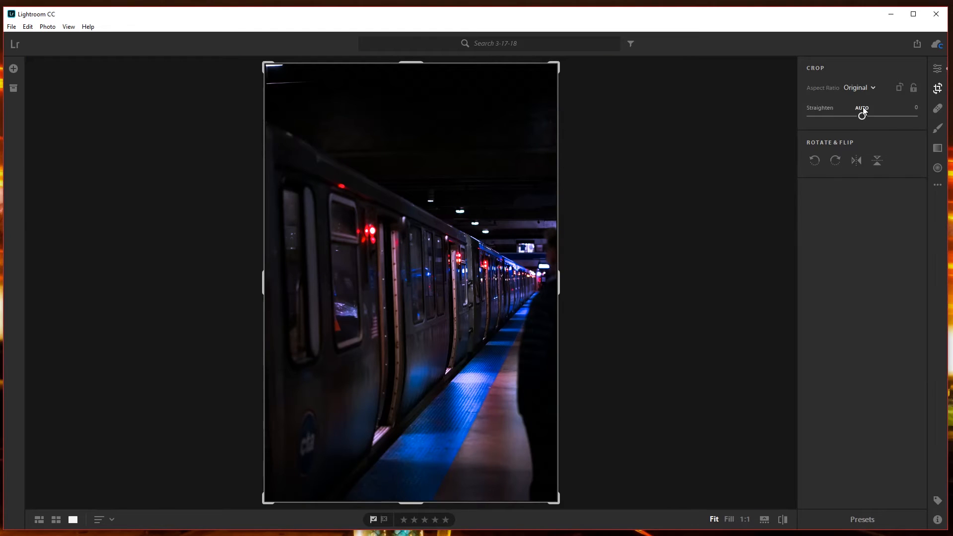
{"action": "left_click", "coordinate": [862, 108]}
{"action": "key", "text": "Return"}
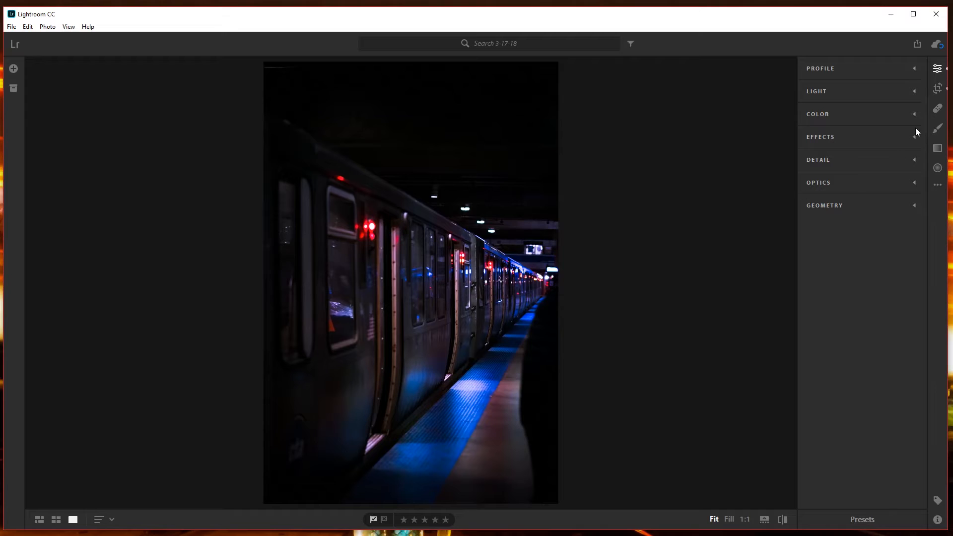
Try the 1 x 1 and 4 x 5 / 8 x 10 crop ratios with an enlarged crop frame, and reset the crop.
{"action": "left_click", "coordinate": [937, 88]}
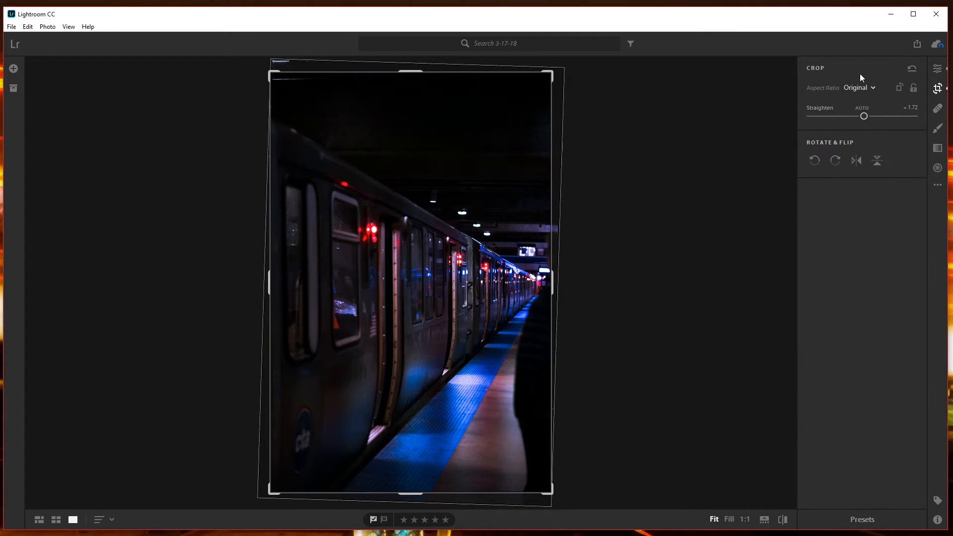
{"action": "left_click", "coordinate": [872, 88]}
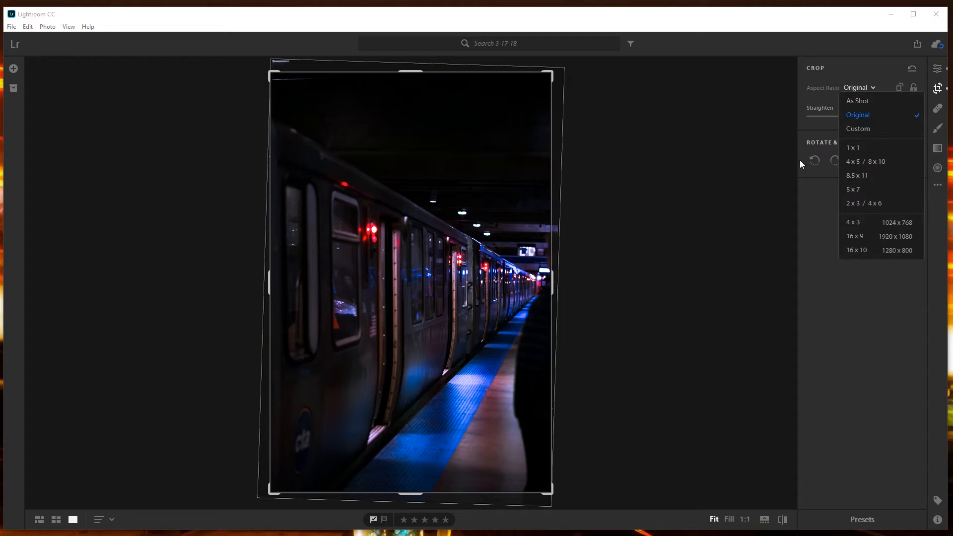
{"action": "left_click", "coordinate": [882, 148]}
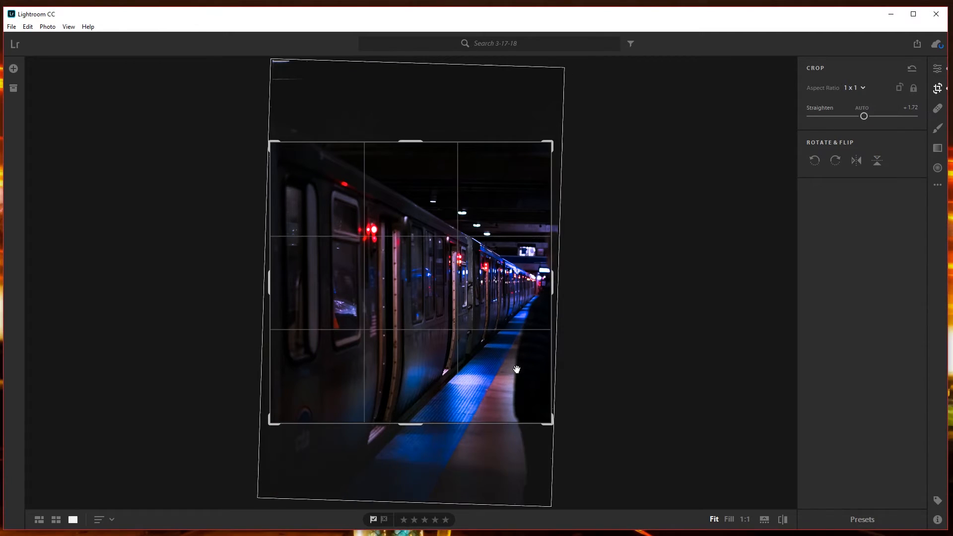
{"action": "left_click", "coordinate": [862, 92]}
{"action": "left_click", "coordinate": [862, 160]}
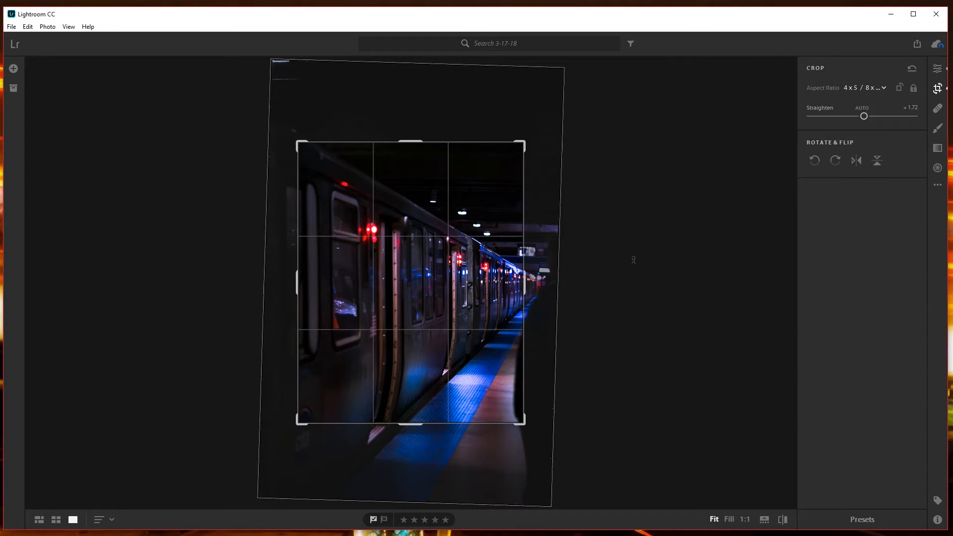
{"action": "left_click_drag", "start_coordinate": [524, 423], "coordinate": [619, 504]}
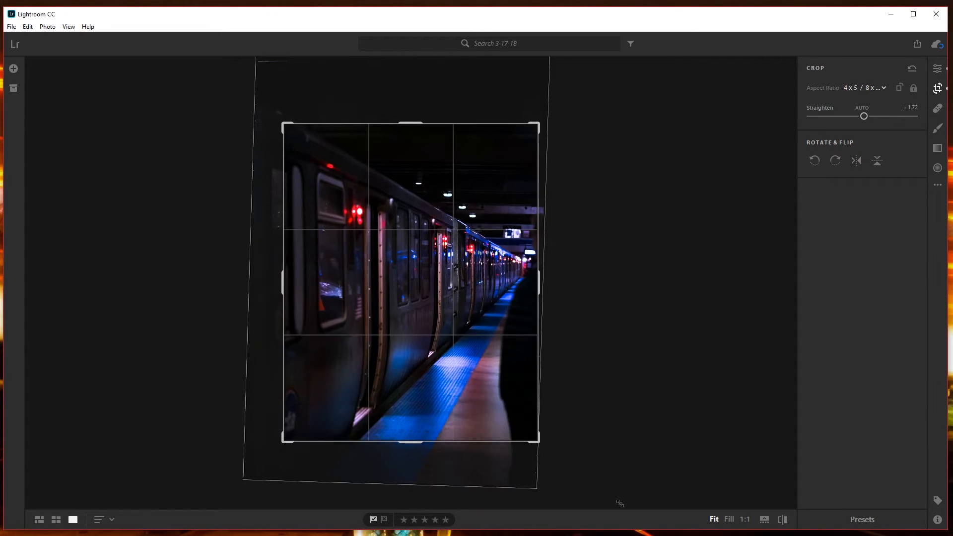
{"action": "left_click_drag", "start_coordinate": [279, 121], "coordinate": [236, 94]}
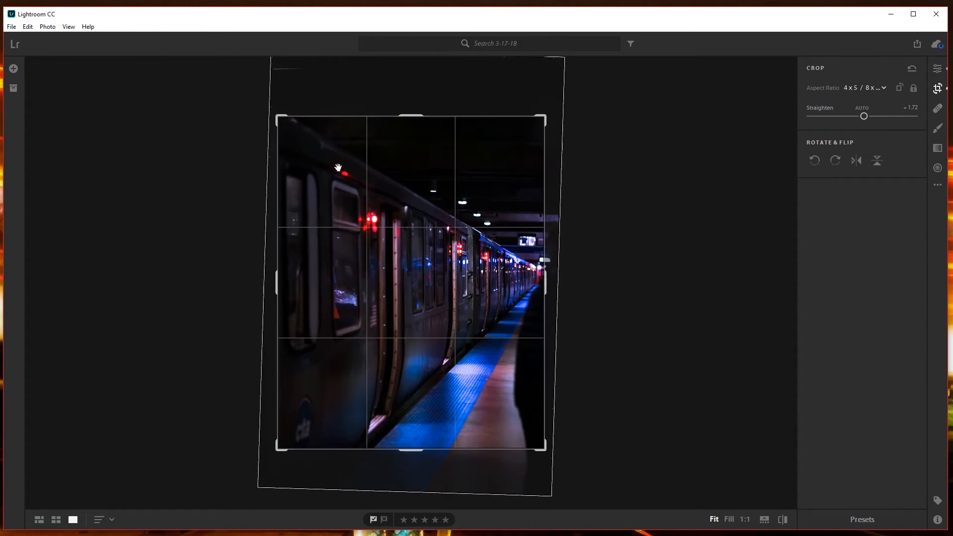
{"action": "left_click", "coordinate": [912, 68]}
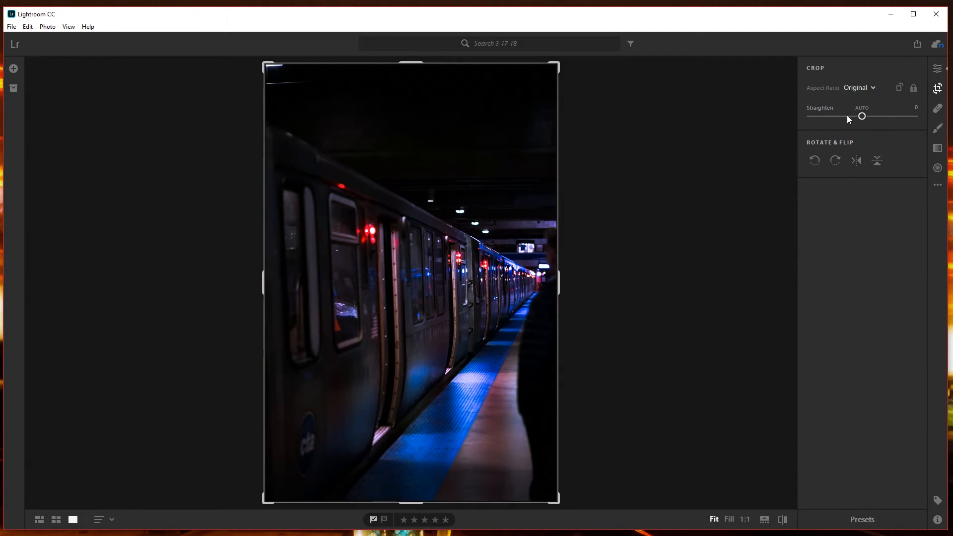
Crop the photo to the 5 x 7 aspect ratio and straighten it slightly.
{"action": "left_click", "coordinate": [858, 88]}
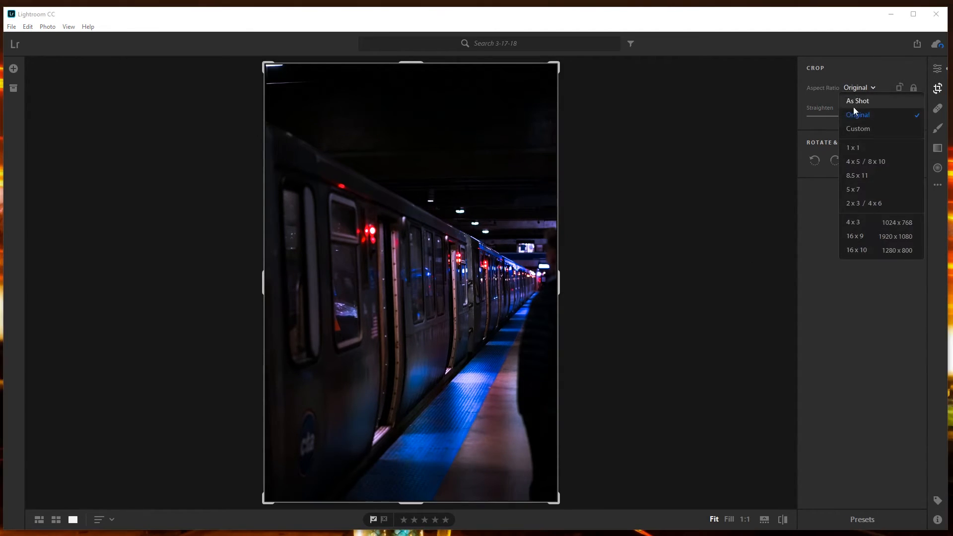
{"action": "left_click", "coordinate": [856, 188]}
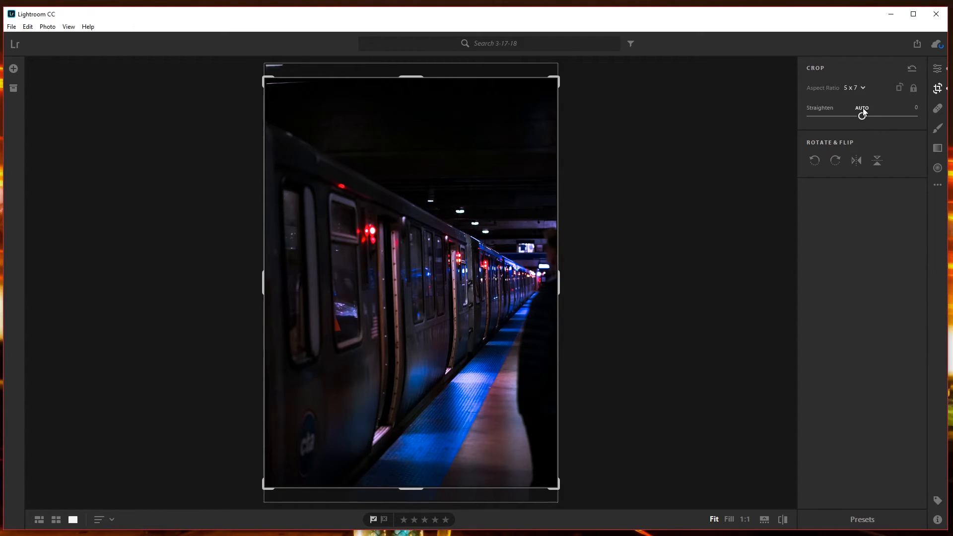
{"action": "left_click_drag", "start_coordinate": [861, 116], "coordinate": [864, 116]}
{"action": "key", "text": "Return"}
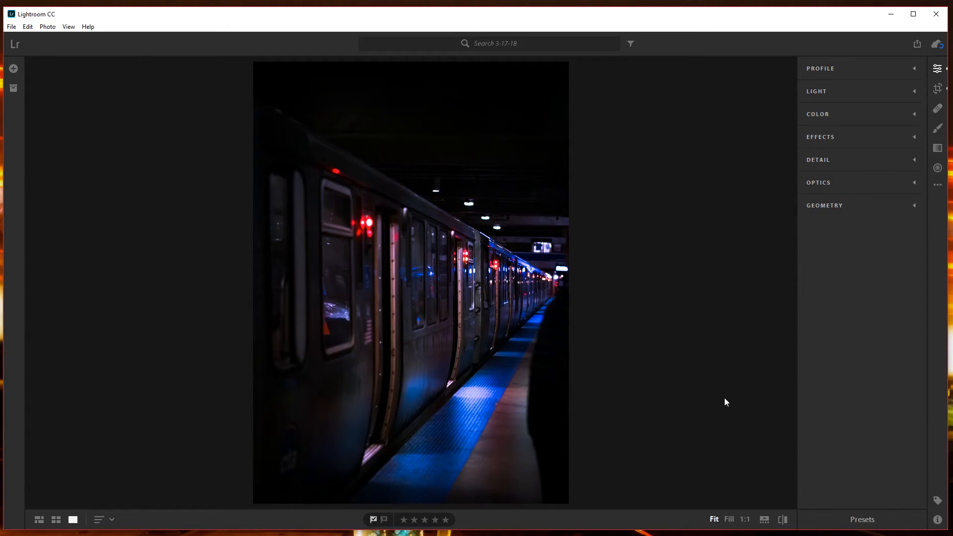
Add a linear gradient rising from the photo's lower edge over the platform and set its Exposure to −0.50.
{"action": "left_click", "coordinate": [937, 149]}
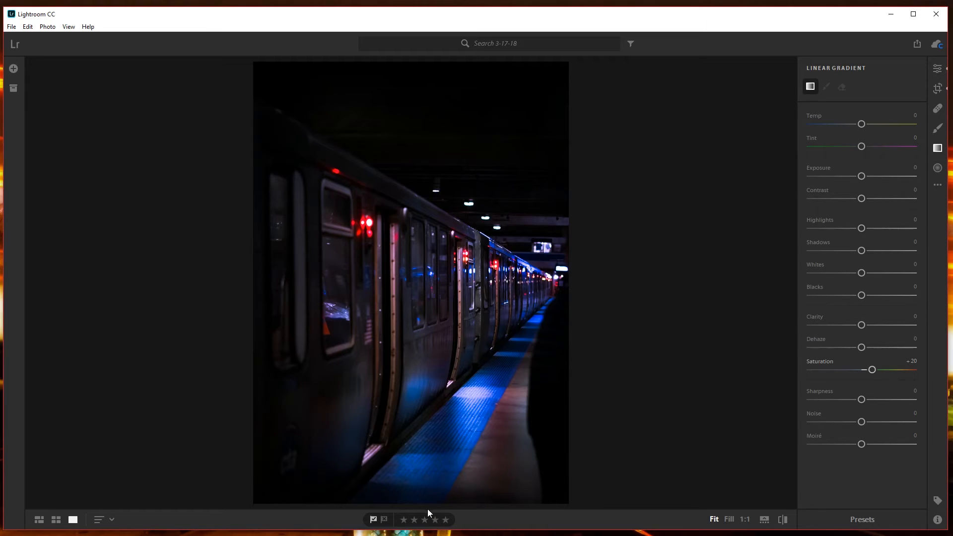
{"action": "left_click_drag", "start_coordinate": [424, 505], "coordinate": [422, 474]}
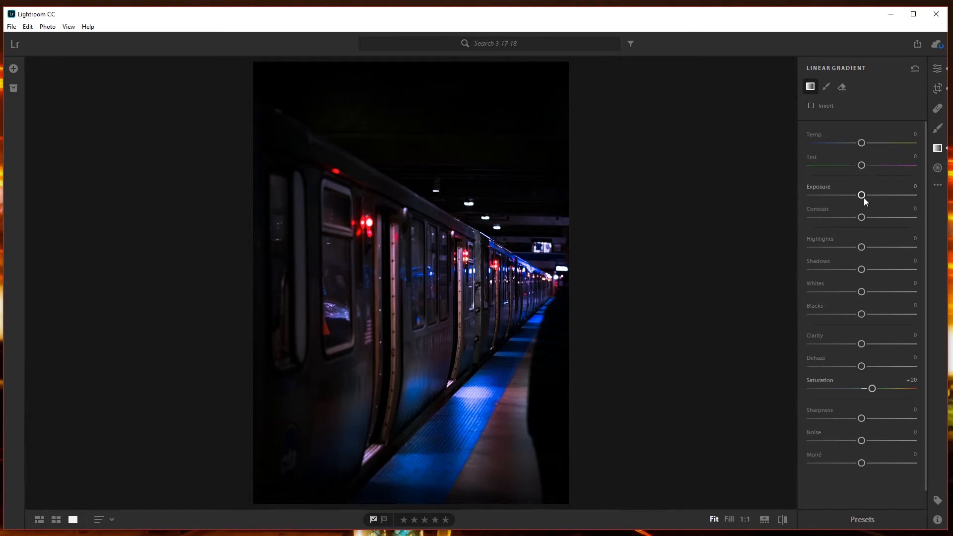
{"action": "left_click_drag", "start_coordinate": [861, 195], "coordinate": [853, 200]}
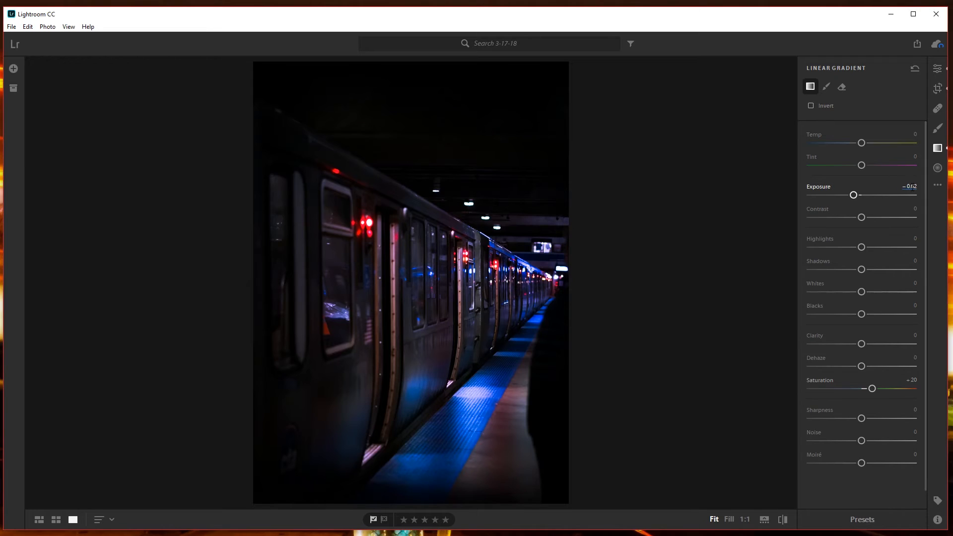
{"action": "left_click", "coordinate": [912, 188]}
{"action": "type", "text": "-0.5"}
{"action": "key", "text": "Return"}
Set the gradient's Contrast to +30, Highlights to about −13 and Shadows to about −30.
{"action": "left_click_drag", "start_coordinate": [865, 217], "coordinate": [934, 223]}
{"action": "left_click", "coordinate": [910, 209]}
{"action": "type", "text": "30"}
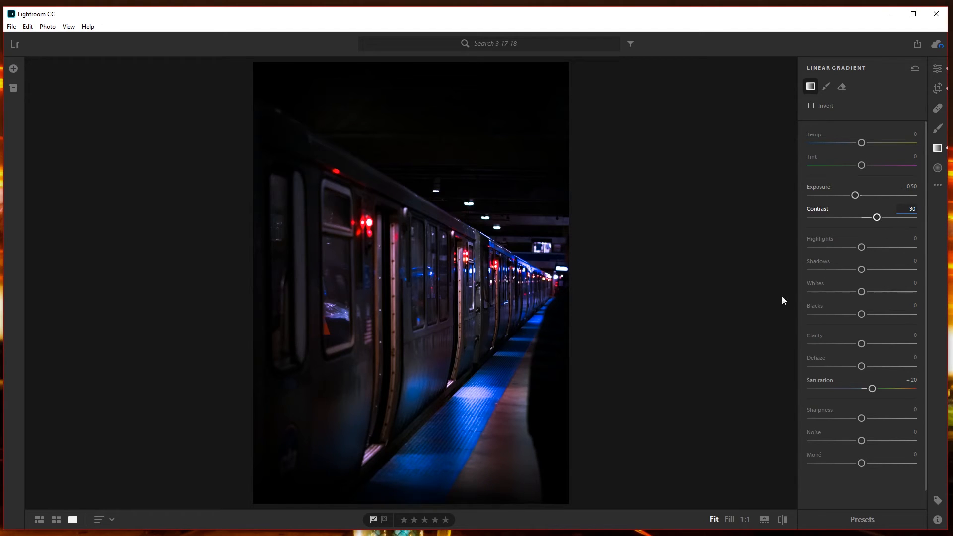
{"action": "left_click_drag", "start_coordinate": [861, 247], "coordinate": [856, 269]}
{"action": "left_click", "coordinate": [845, 273]}
Reposition the linear gradient over the lower platform and widen its transition slightly upward.
{"action": "mouse_move", "coordinate": [427, 449]}
{"action": "left_mouse_down"}
{"action": "mouse_move", "coordinate": [418, 506]}
{"action": "mouse_move", "coordinate": [431, 467]}
{"action": "mouse_move", "coordinate": [454, 480]}
{"action": "left_mouse_up"}
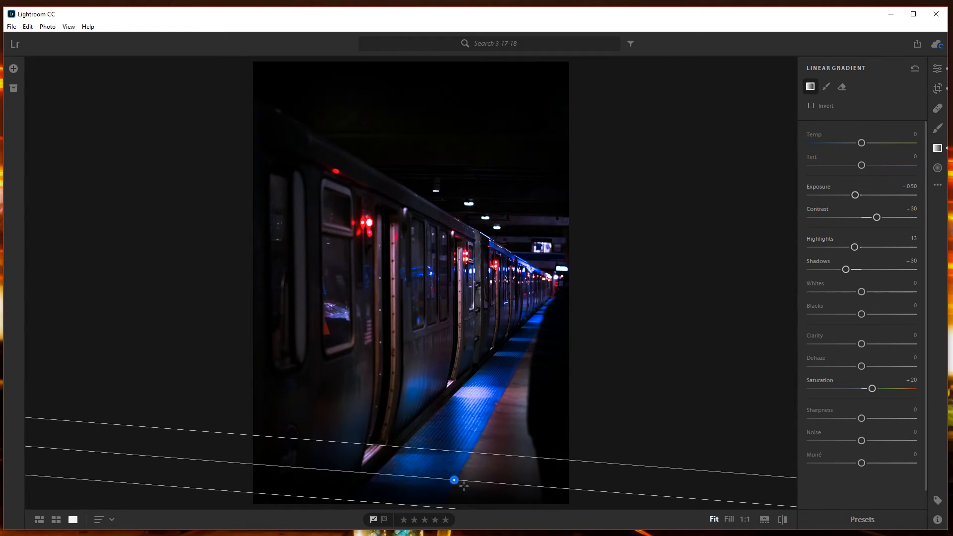
{"action": "mouse_move", "coordinate": [465, 452]}
{"action": "left_mouse_down"}
{"action": "mouse_move", "coordinate": [467, 367]}
{"action": "mouse_move", "coordinate": [451, 441]}
{"action": "mouse_move", "coordinate": [460, 441]}
{"action": "left_mouse_up"}
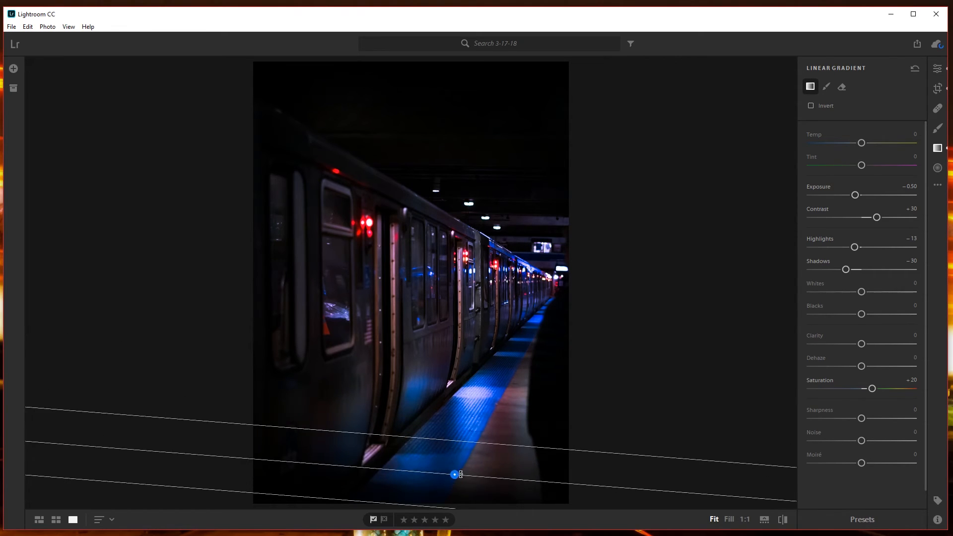
{"action": "left_click_drag", "start_coordinate": [453, 481], "coordinate": [466, 479]}
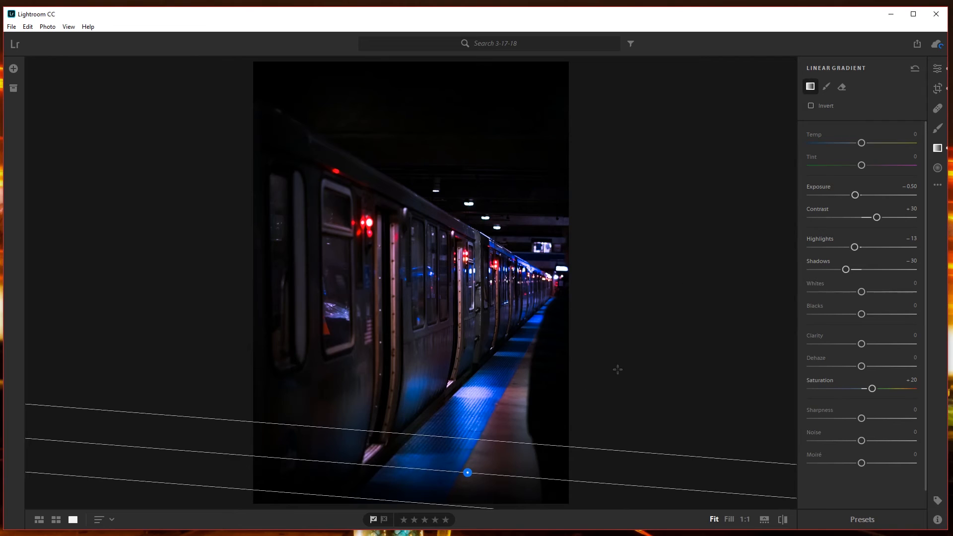
Leave the linear gradient for the general edit settings and compare the edited photo with the original.
{"action": "left_click", "coordinate": [936, 68]}
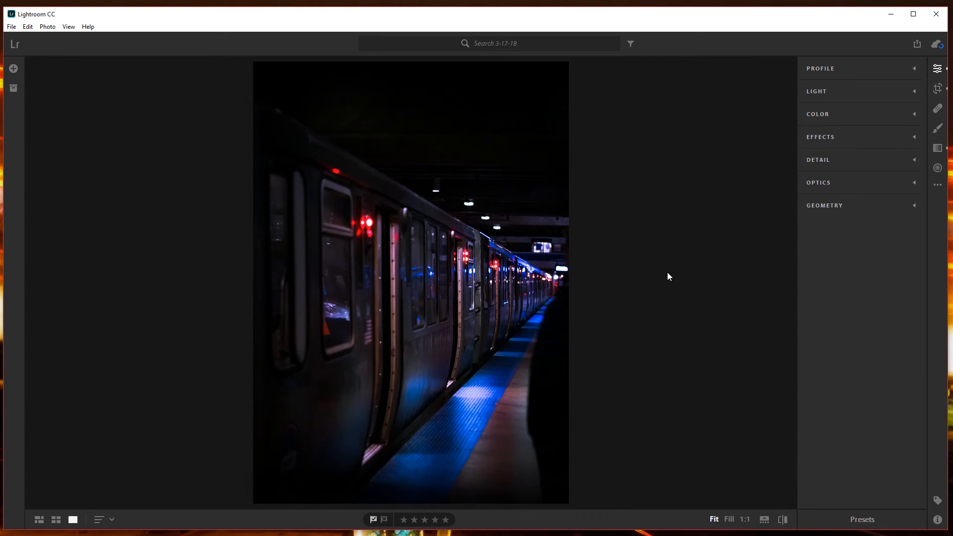
{"action": "key", "text": "backslash"}
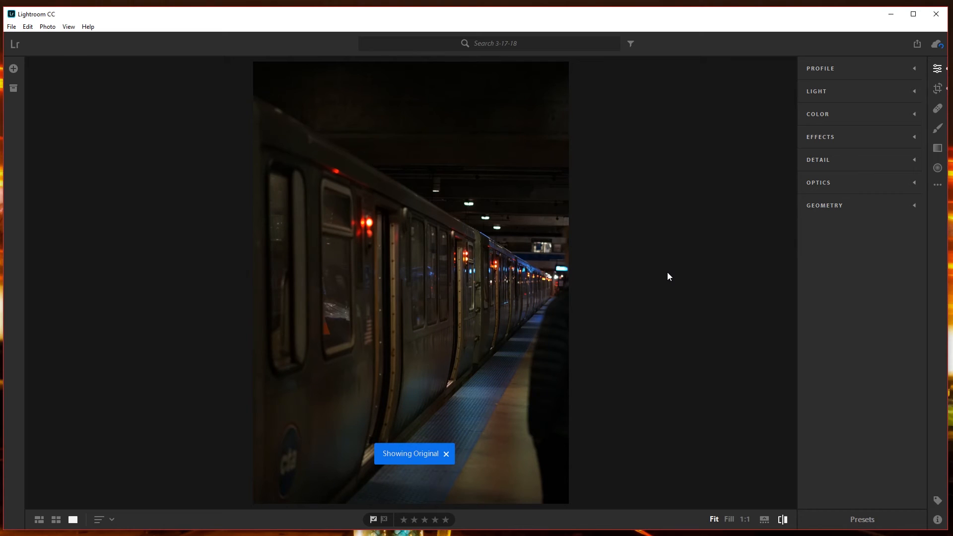
{"action": "key", "text": "backslash"}
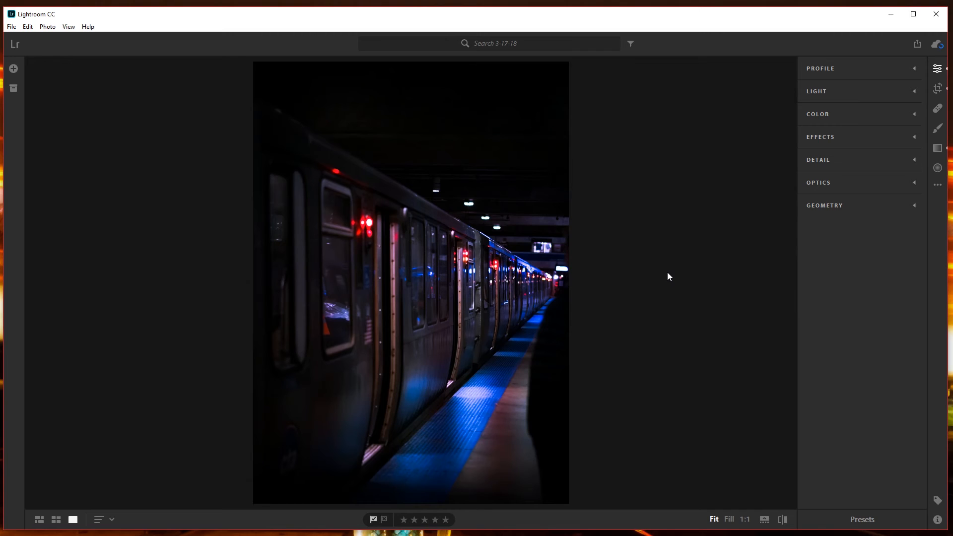
Set the photo's Blacks to −10 and Shadows to +20 in the Light adjustments.
{"action": "left_click", "coordinate": [812, 98]}
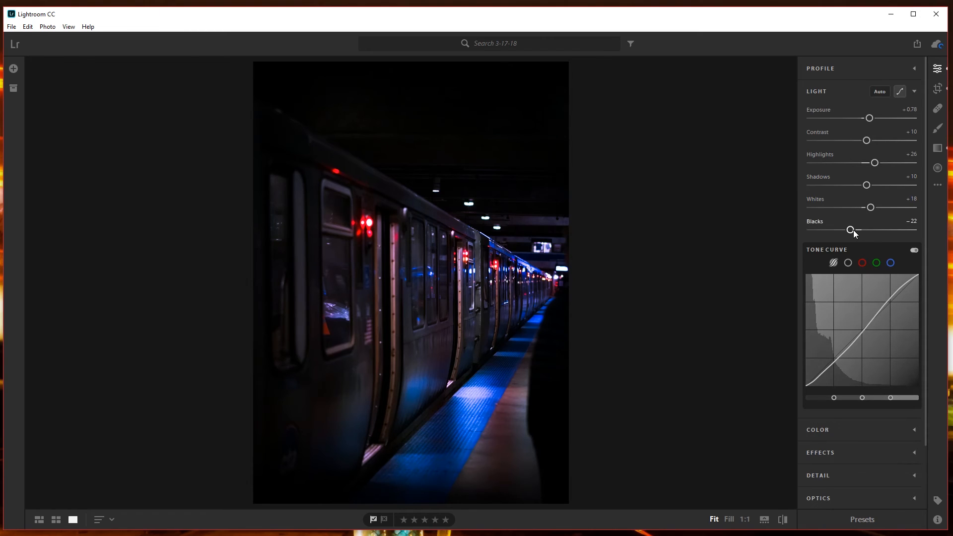
{"action": "left_click_drag", "start_coordinate": [852, 231], "coordinate": [854, 230]}
{"action": "type", "text": "-10"}
{"action": "key", "text": "Return"}
{"action": "left_click", "coordinate": [910, 176]}
{"action": "type", "text": "20"}
{"action": "key", "text": "Return"}
Check the final light adjustments by switching twice between the original and the edited photo.
{"action": "key", "text": "backslash"}
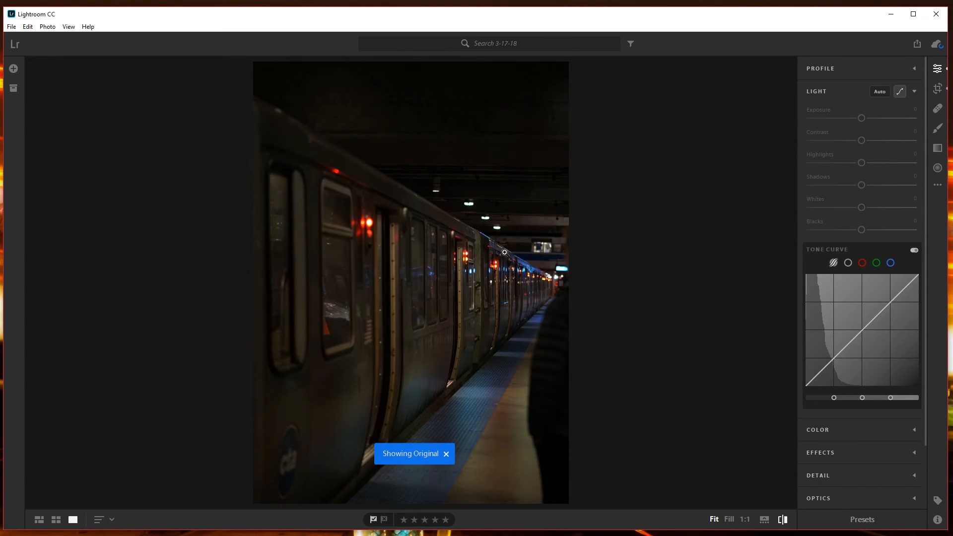
{"action": "key", "text": "backslash"}
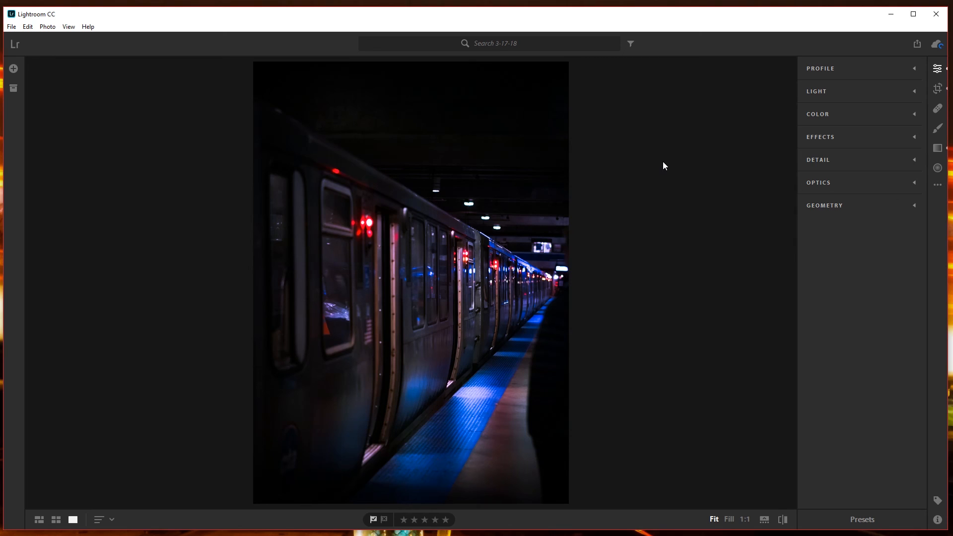
{"action": "key", "text": "backslash"}
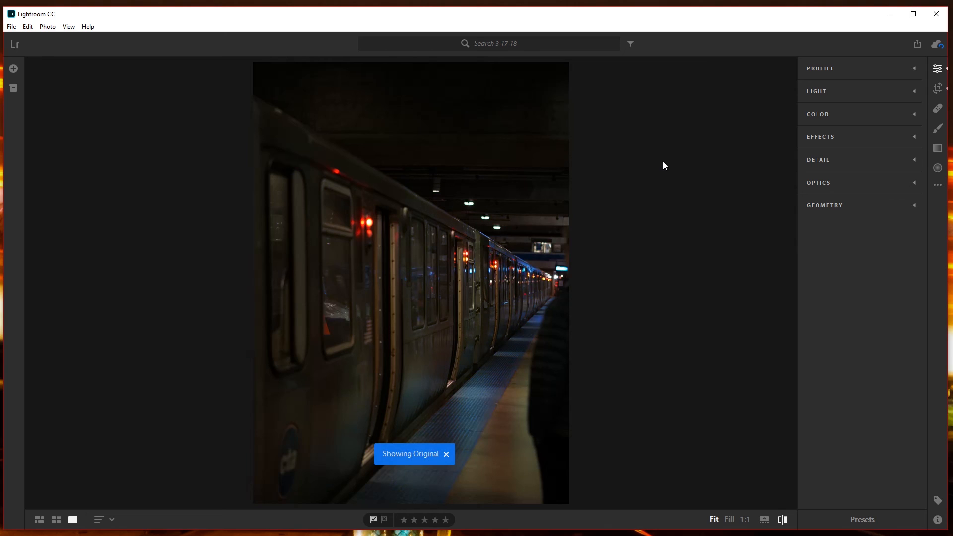
{"action": "key", "text": "backslash"}
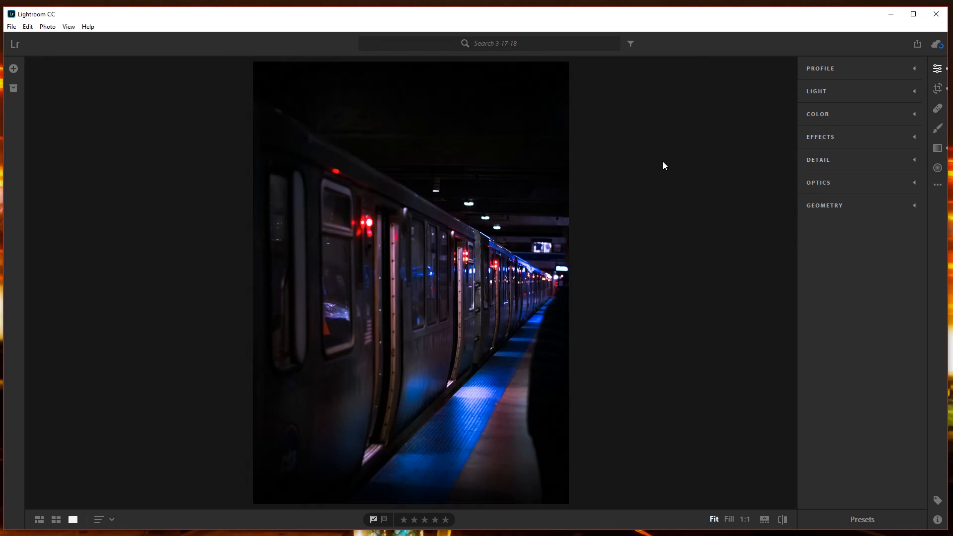